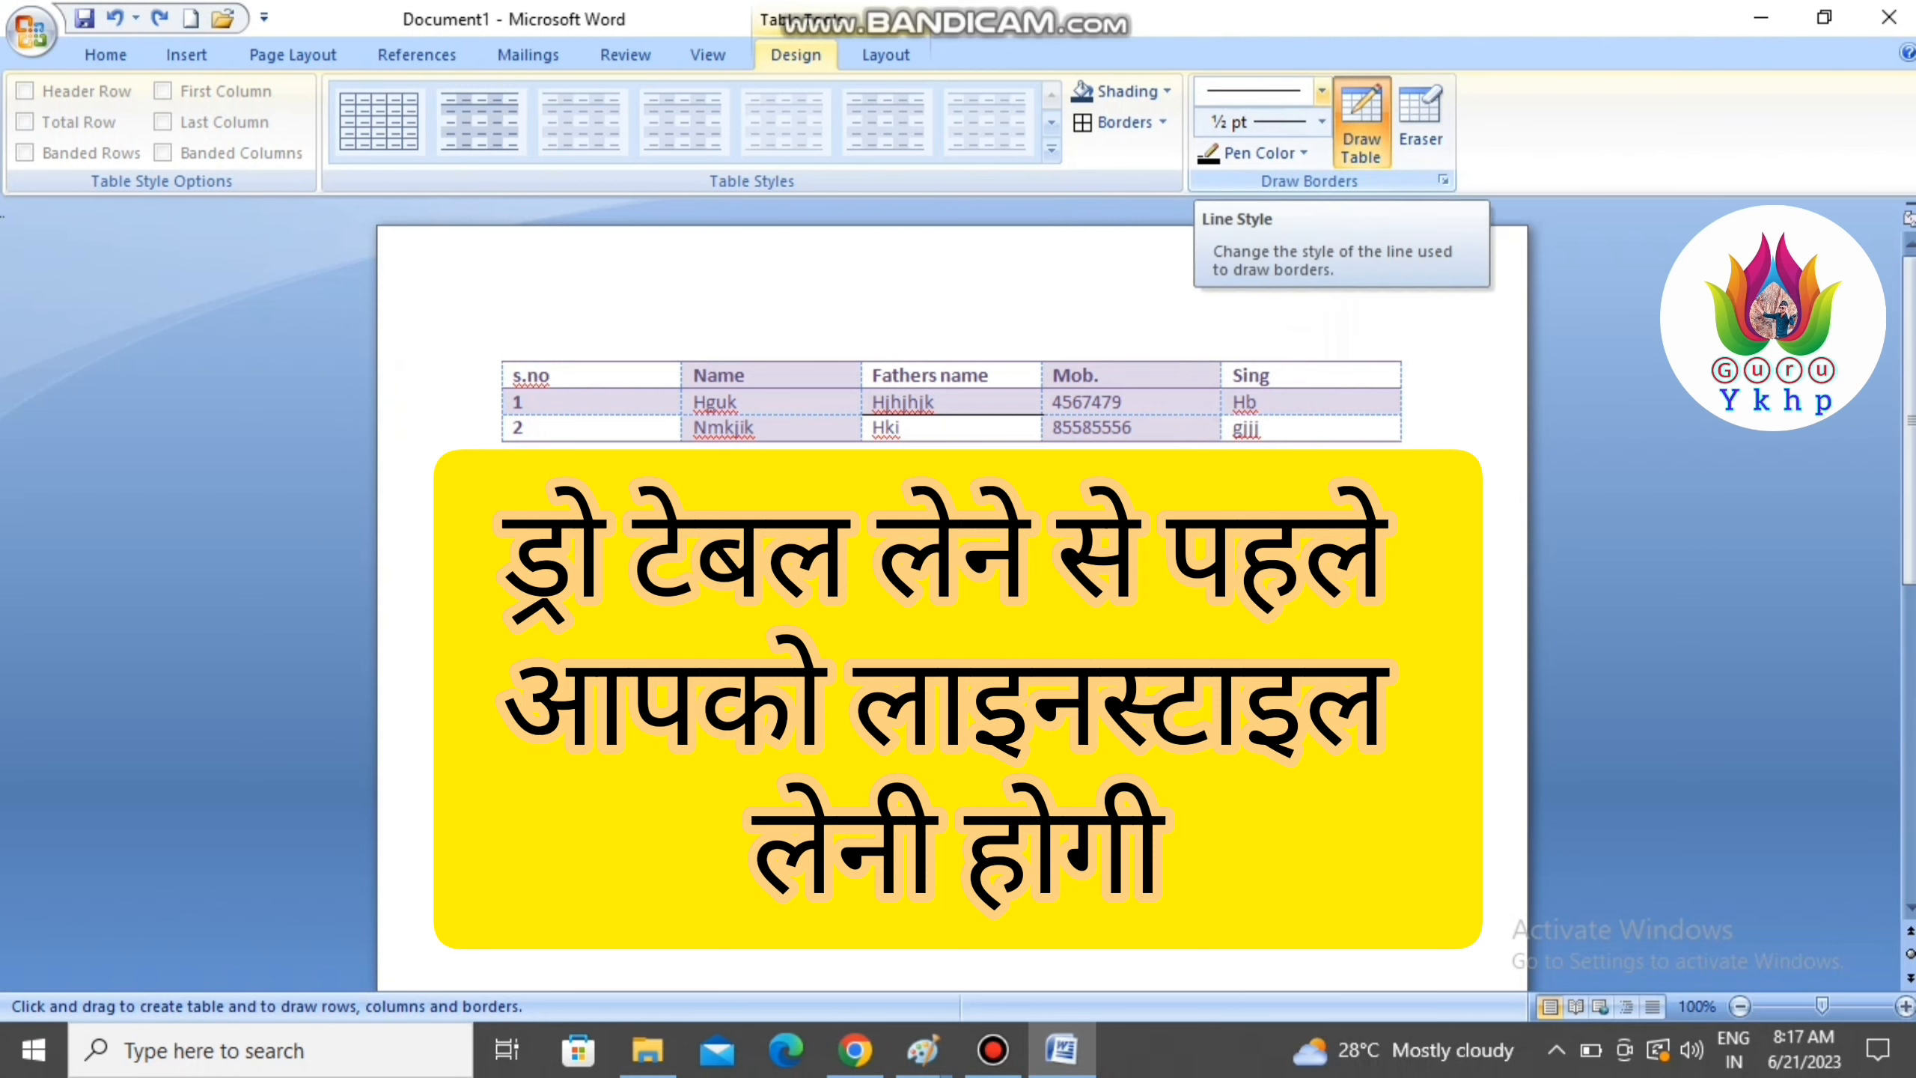
- Draw a single-cell table below the existing one using the triple-line border style at ½ pt
{"action": "left_click", "coordinate": [1256, 90]}
{"action": "left_click", "coordinate": [1259, 420]}
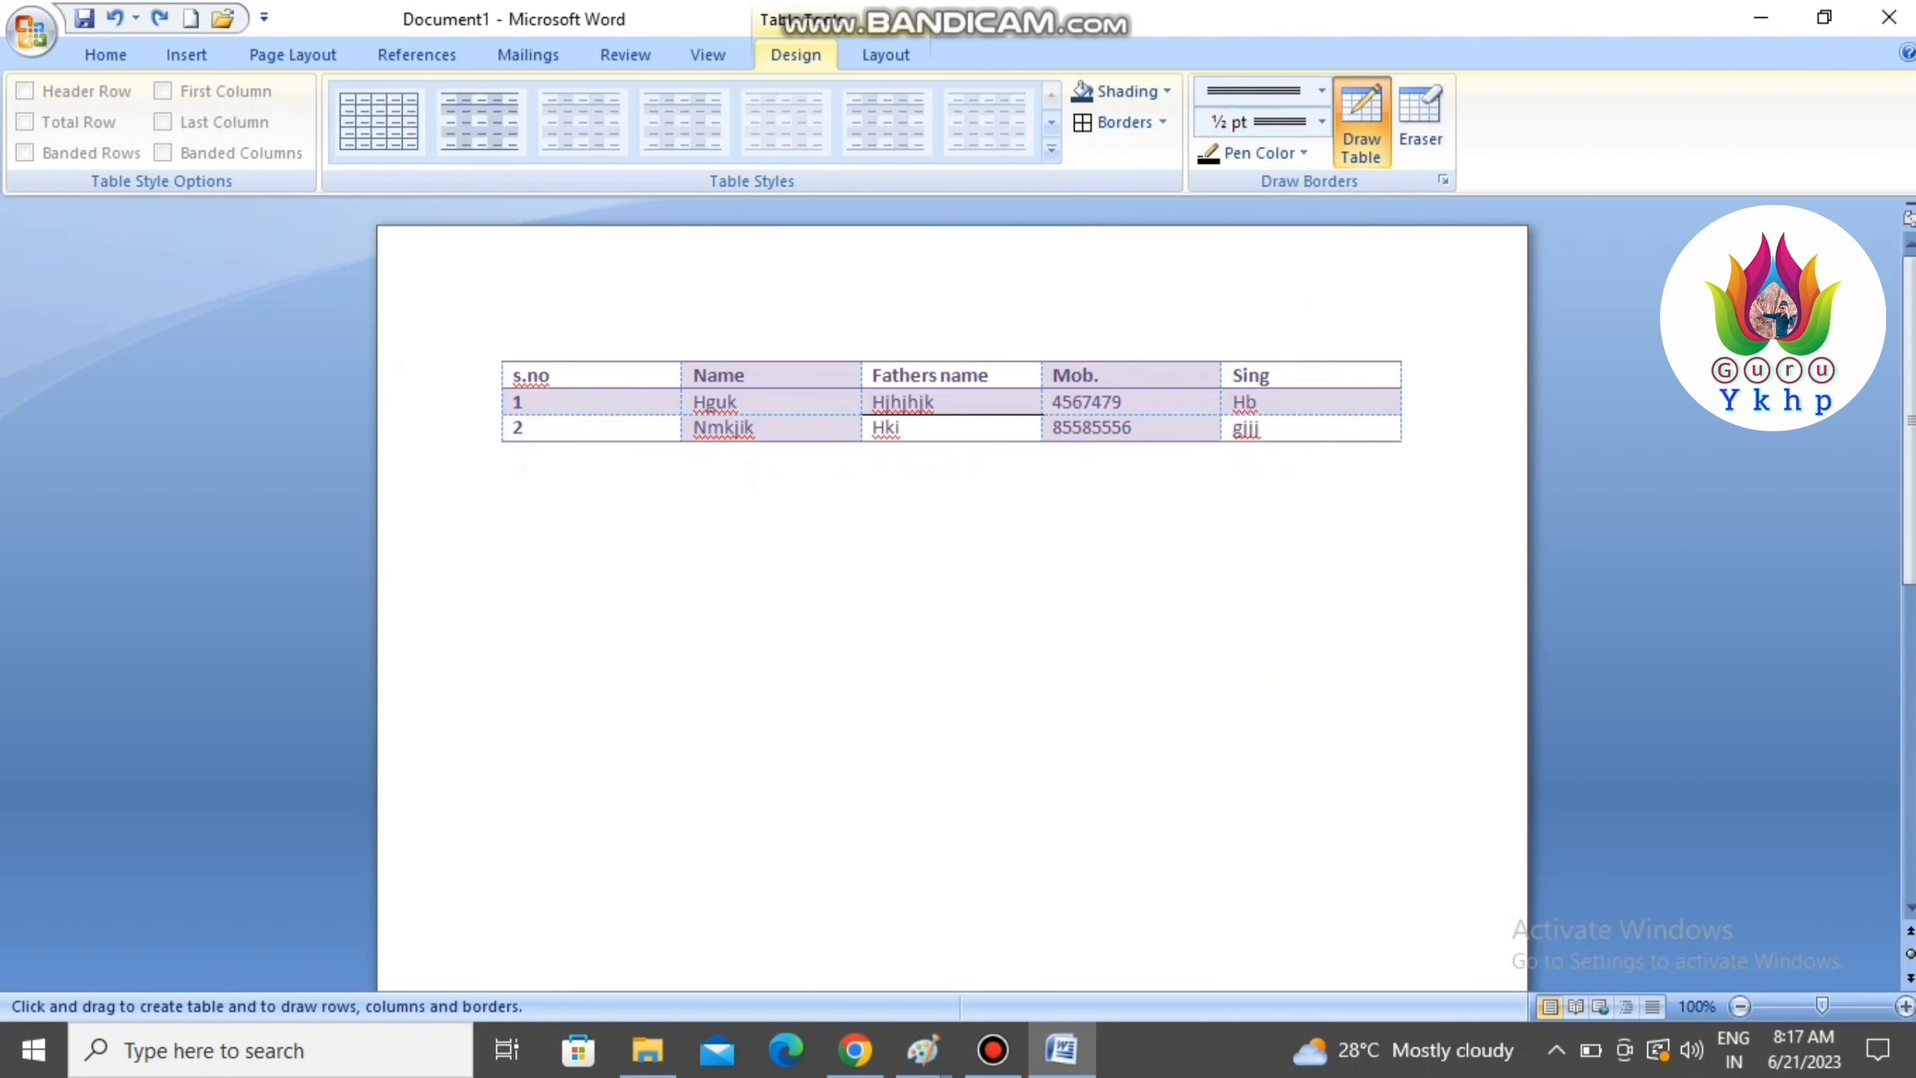
{"action": "left_click_drag", "start_coordinate": [525, 554], "coordinate": [603, 672]}
{"action": "left_click_drag", "start_coordinate": [974, 784], "coordinate": [974, 784]}
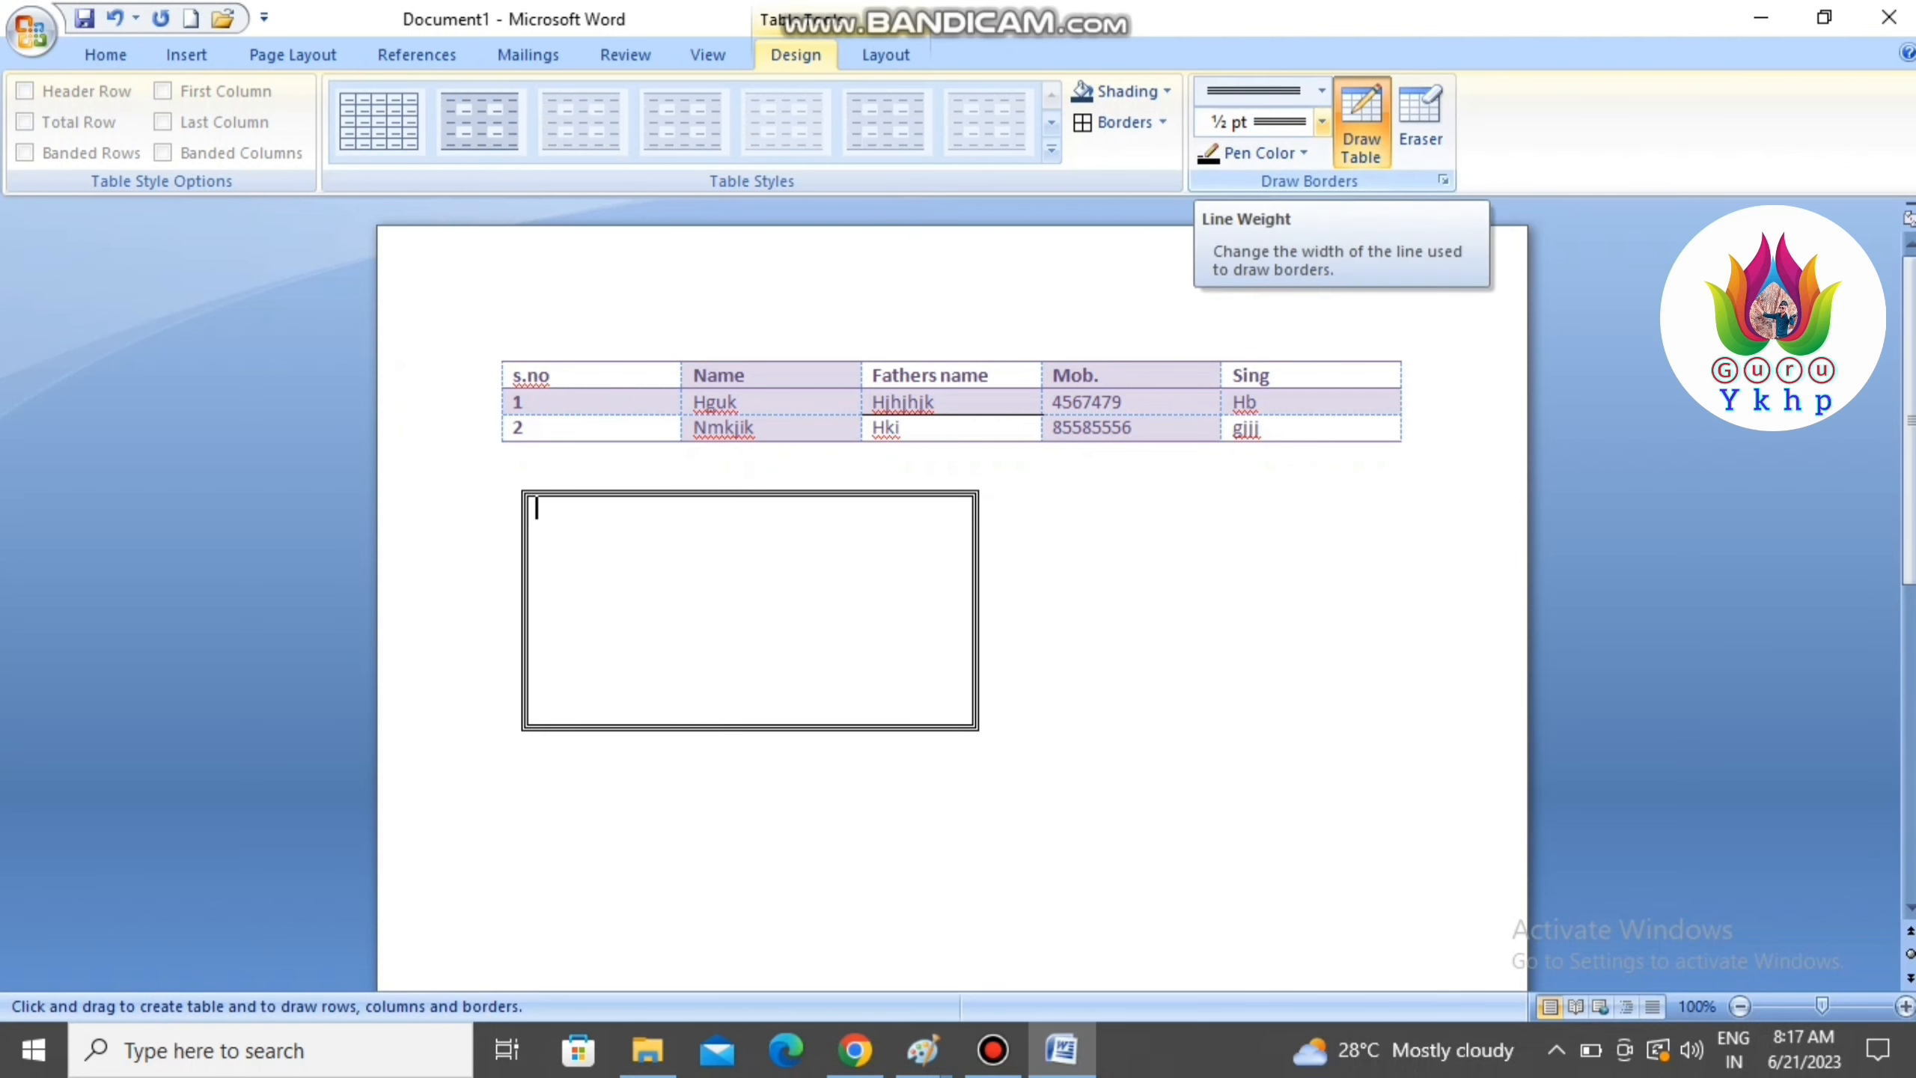
- Set the border line weight to 3 pt and use the Eraser to remove the table's Sing and Mob. columns
{"action": "left_click", "coordinate": [1322, 121]}
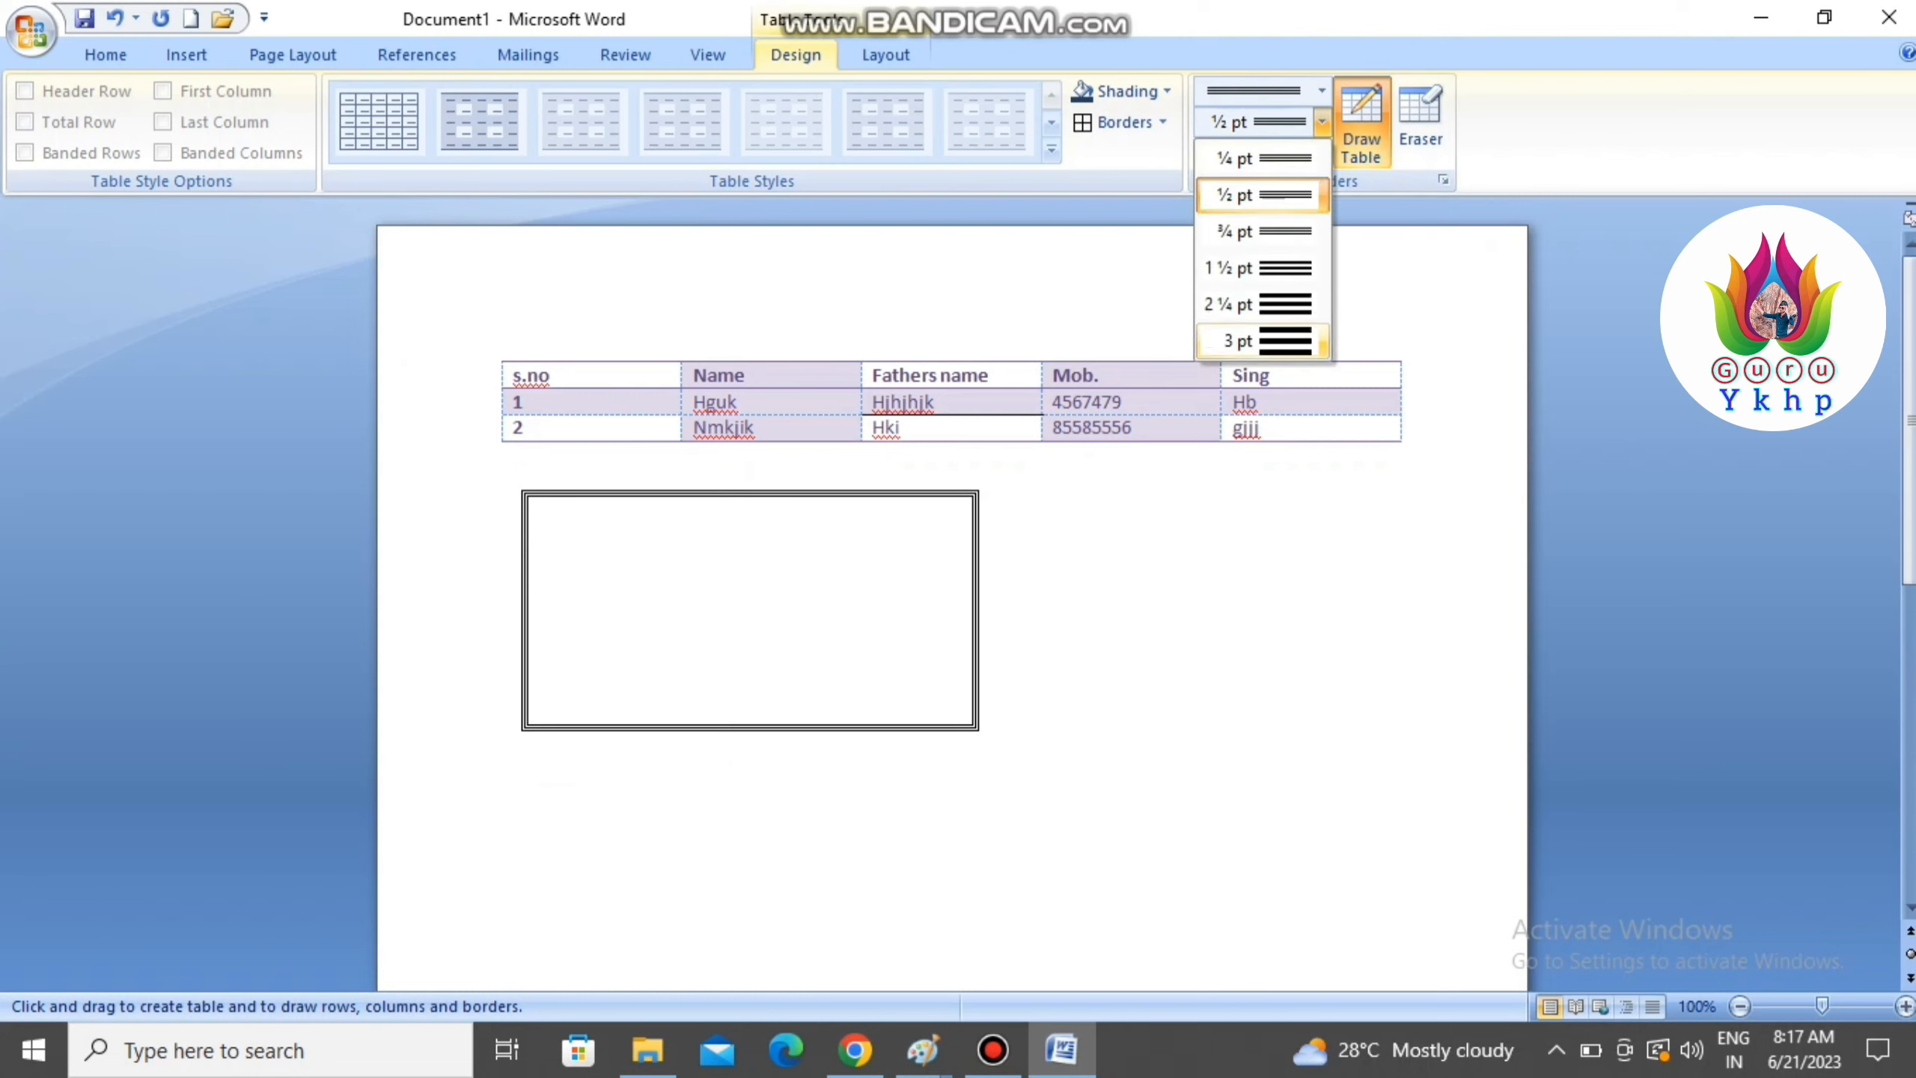
{"action": "left_click", "coordinate": [1237, 341]}
{"action": "left_click", "coordinate": [1421, 121]}
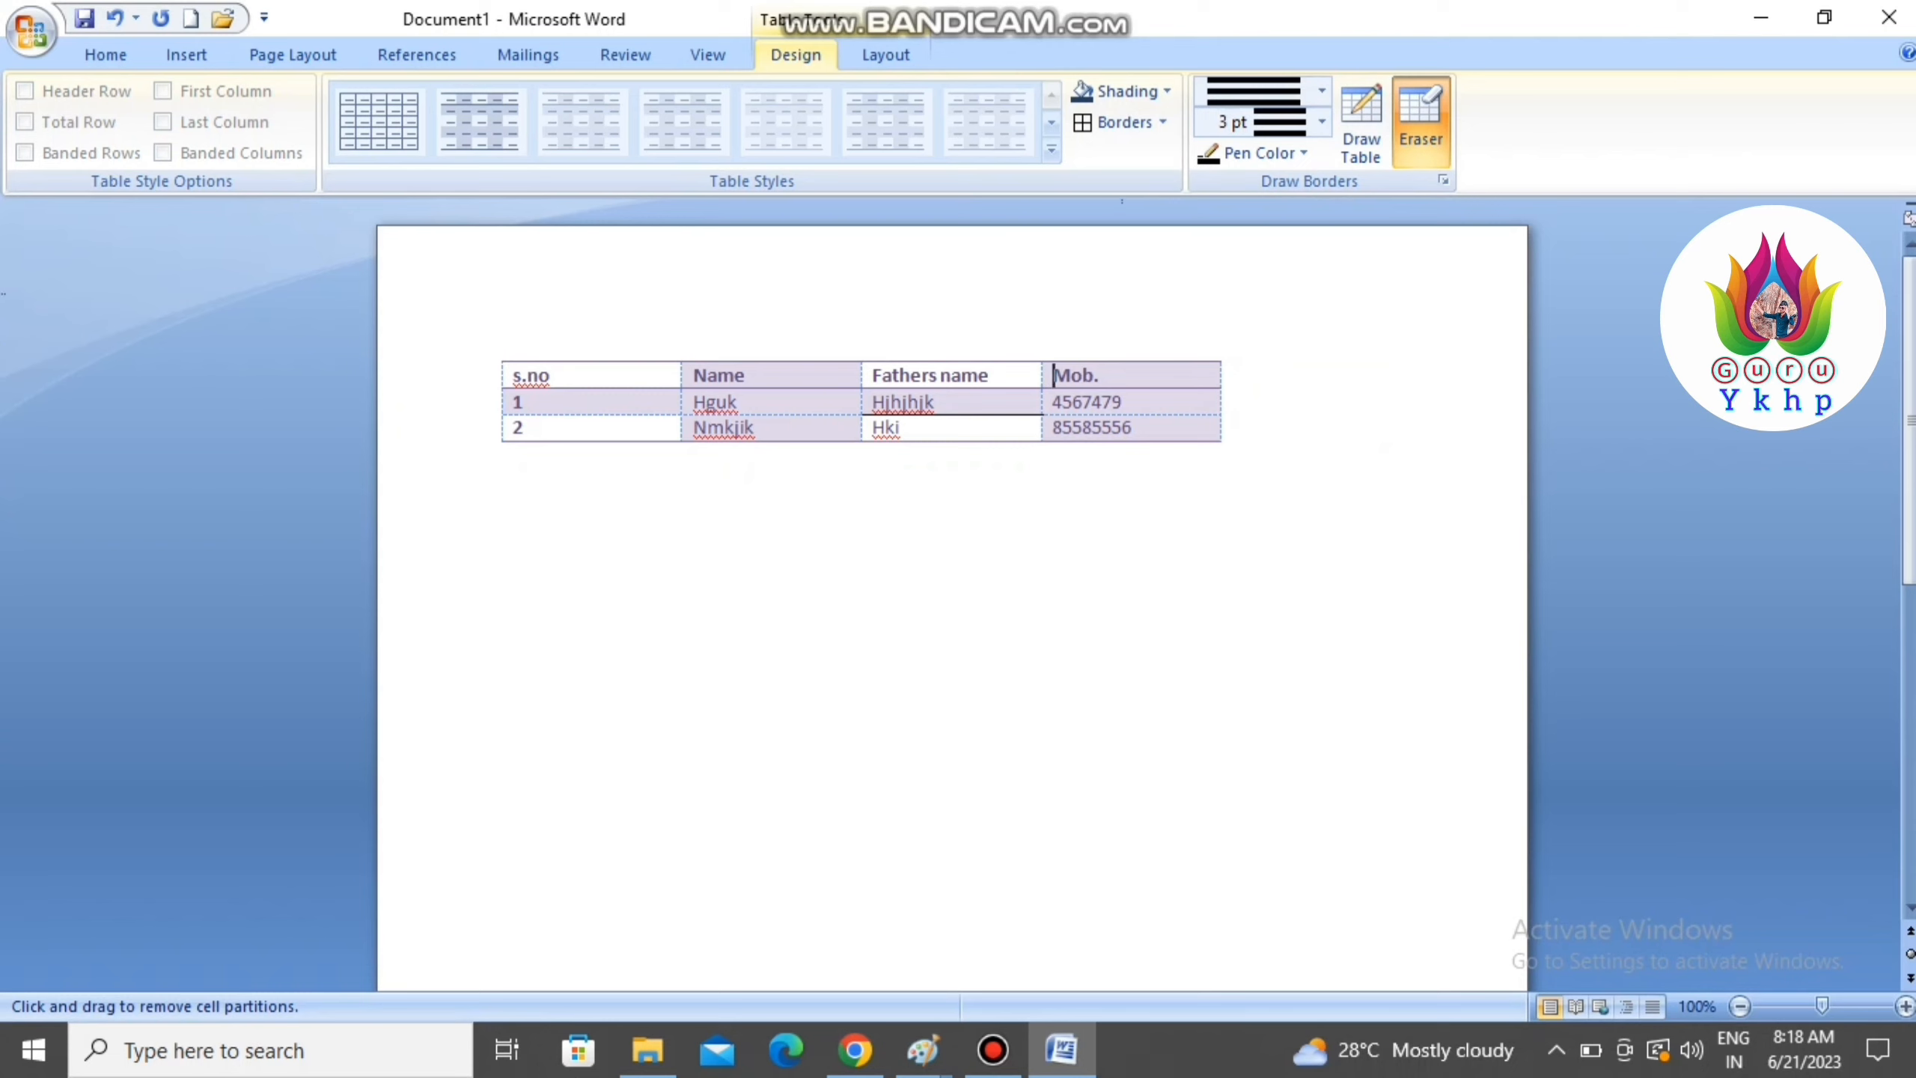
{"action": "left_click_drag", "start_coordinate": [1115, 284], "coordinate": [1162, 446]}
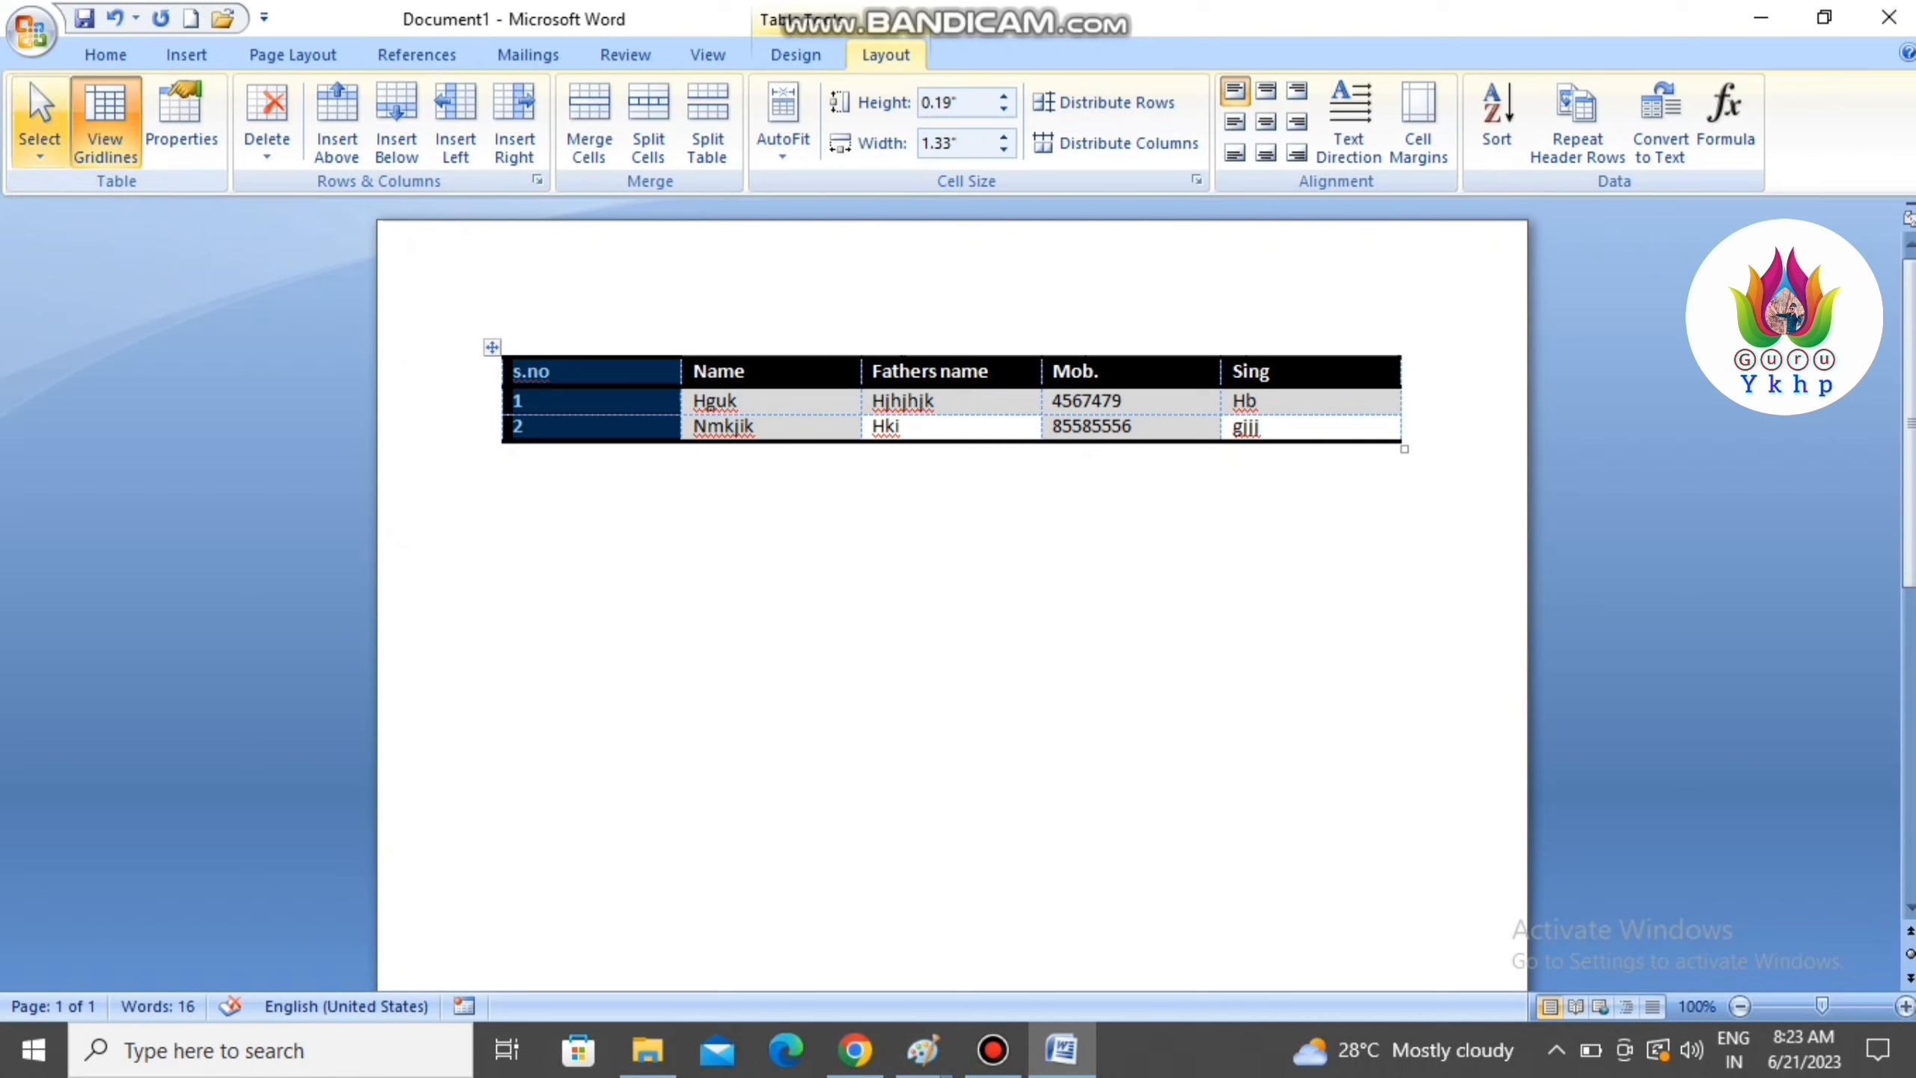
- Select the entire table row numbered 1, and return the cursor to the Name cell of row 2
{"action": "left_click", "coordinate": [39, 128]}
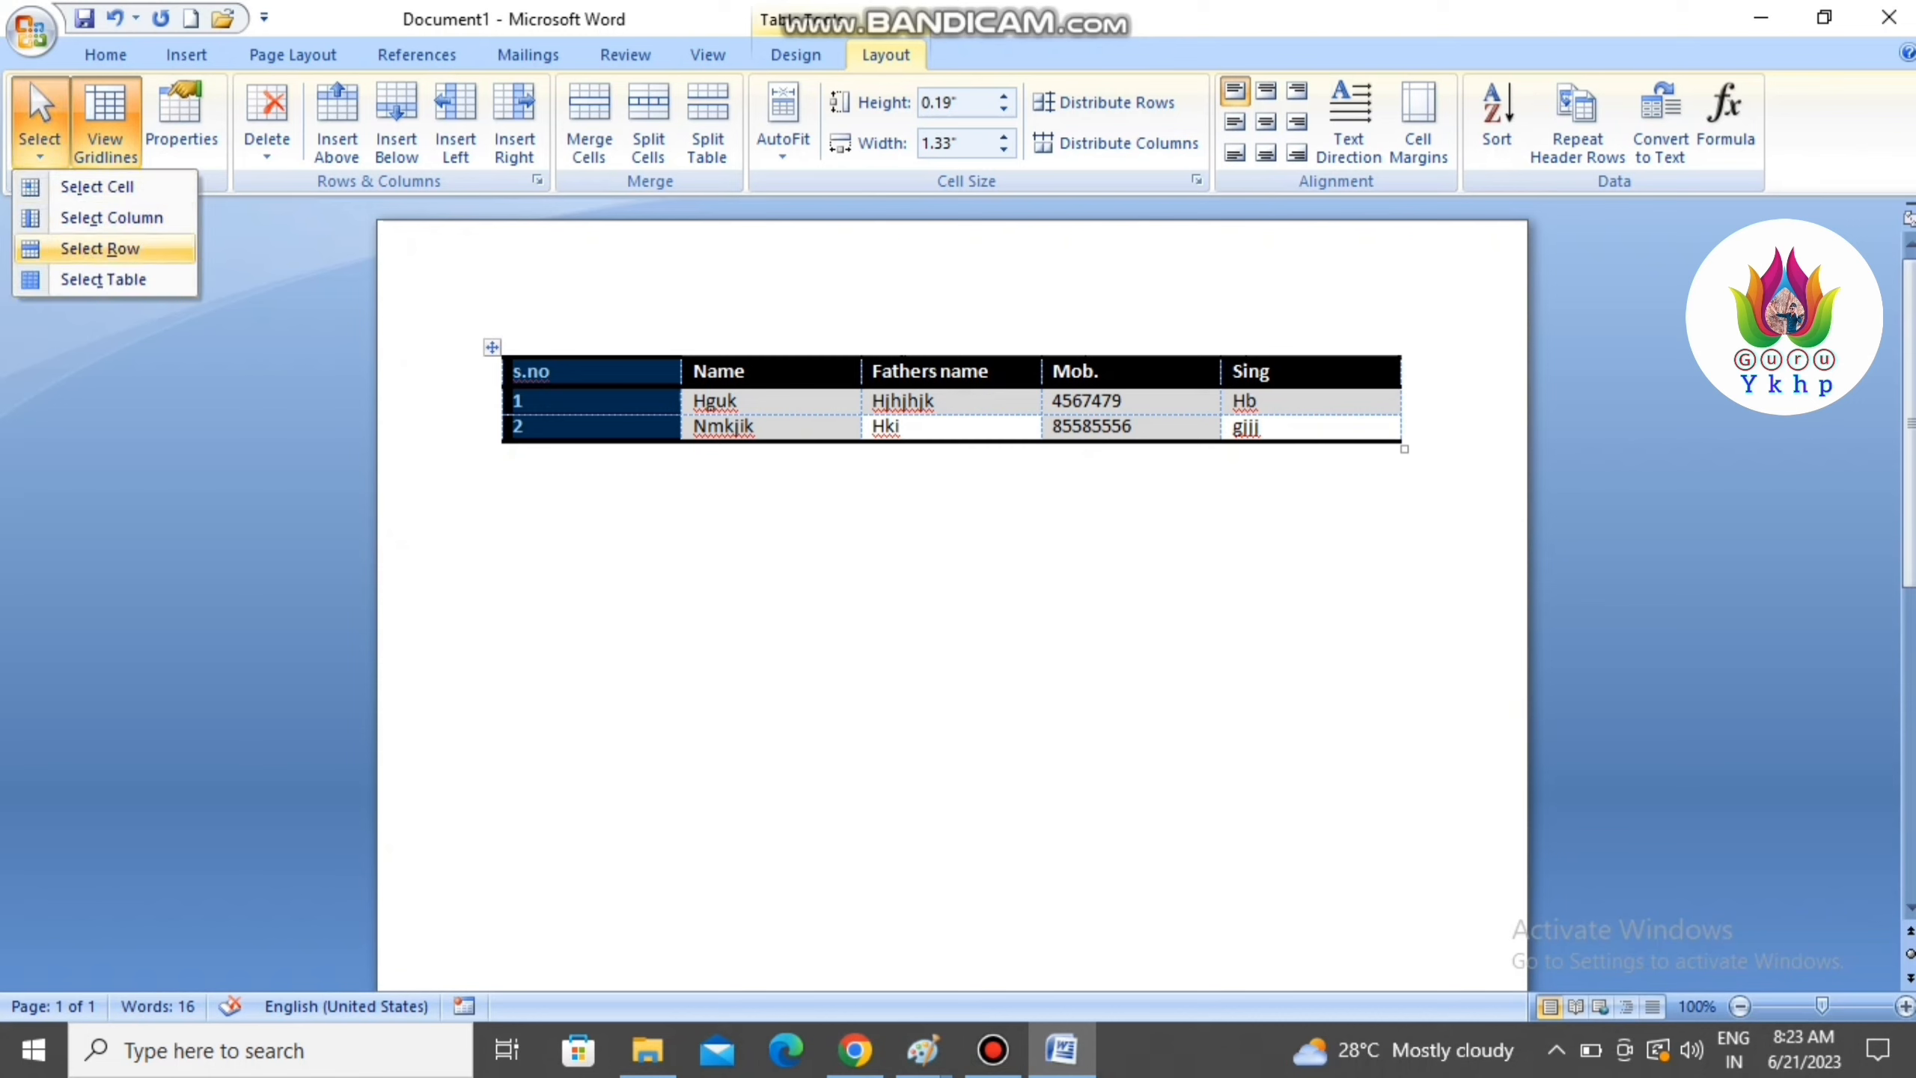
{"action": "left_click", "coordinate": [445, 385]}
{"action": "left_click_drag", "start_coordinate": [445, 386], "coordinate": [445, 386]}
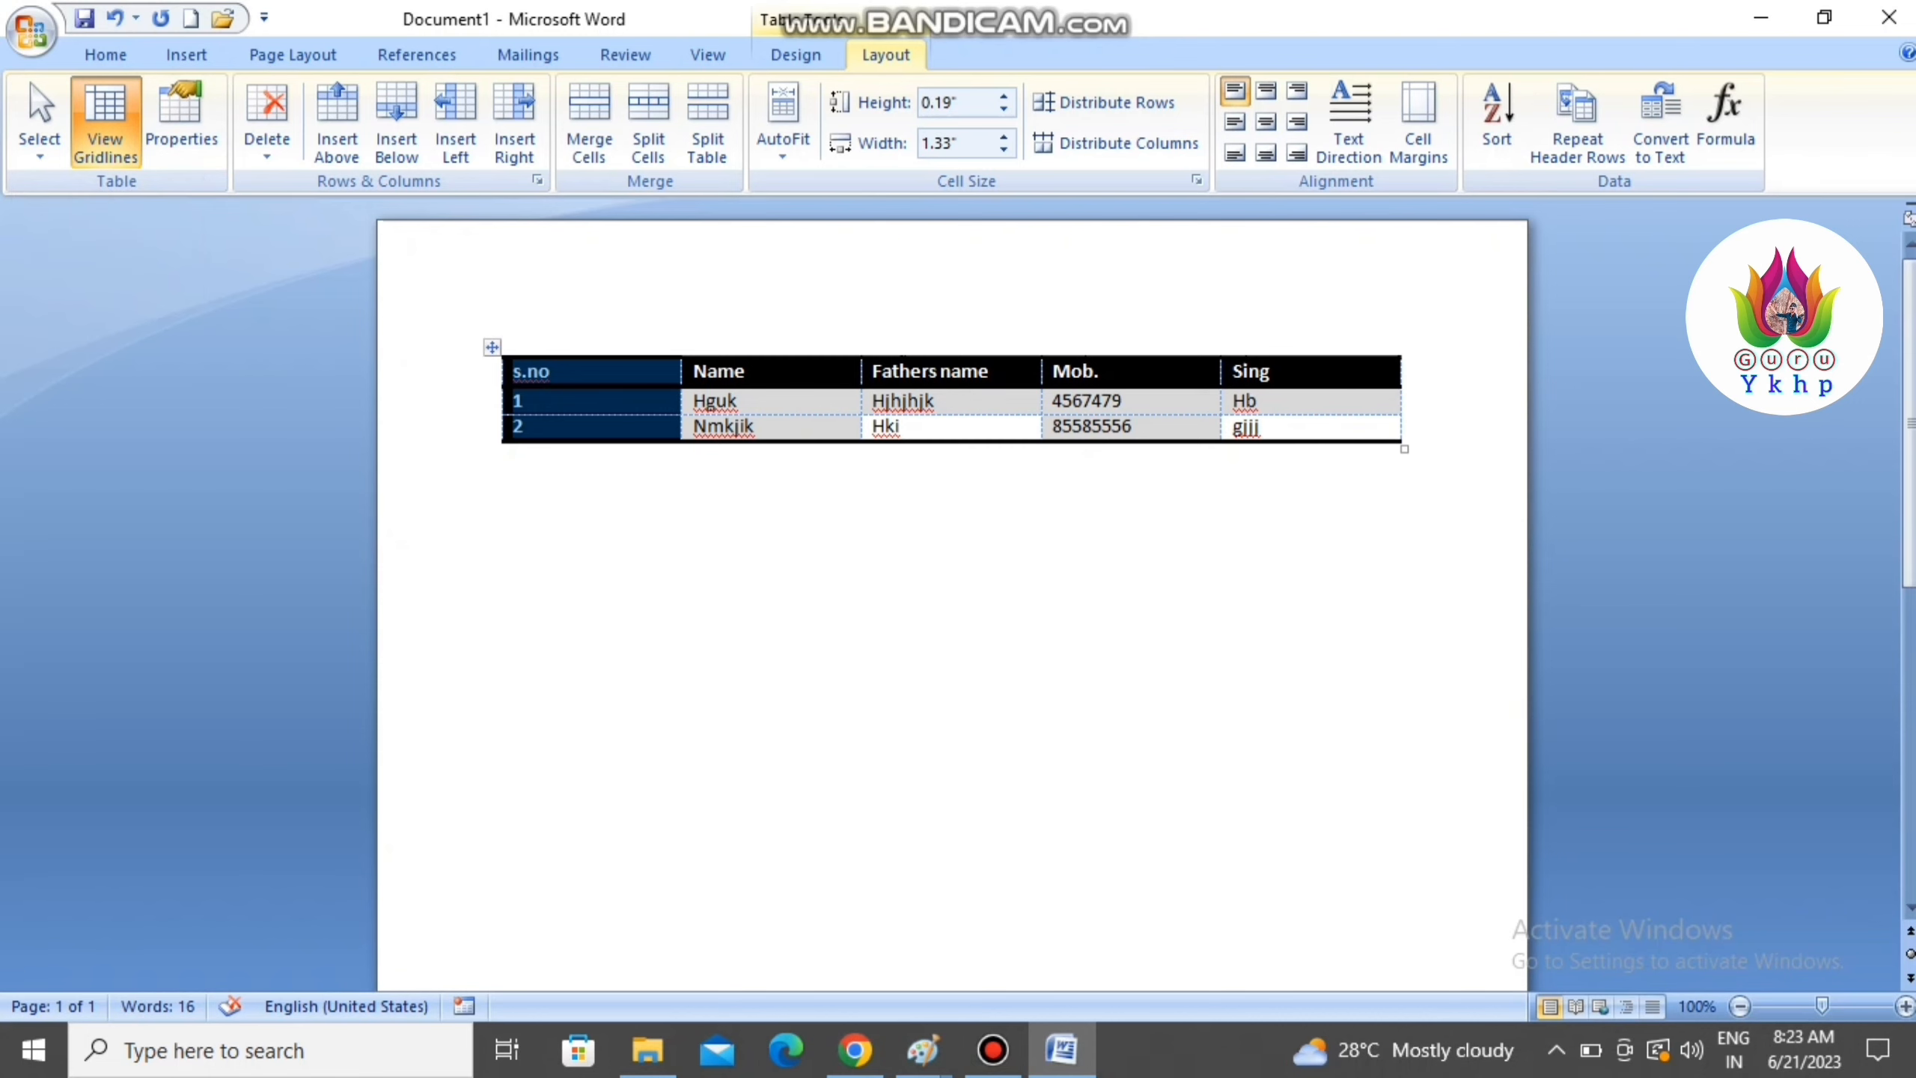
{"action": "left_click", "coordinate": [739, 400]}
{"action": "left_click", "coordinate": [39, 136]}
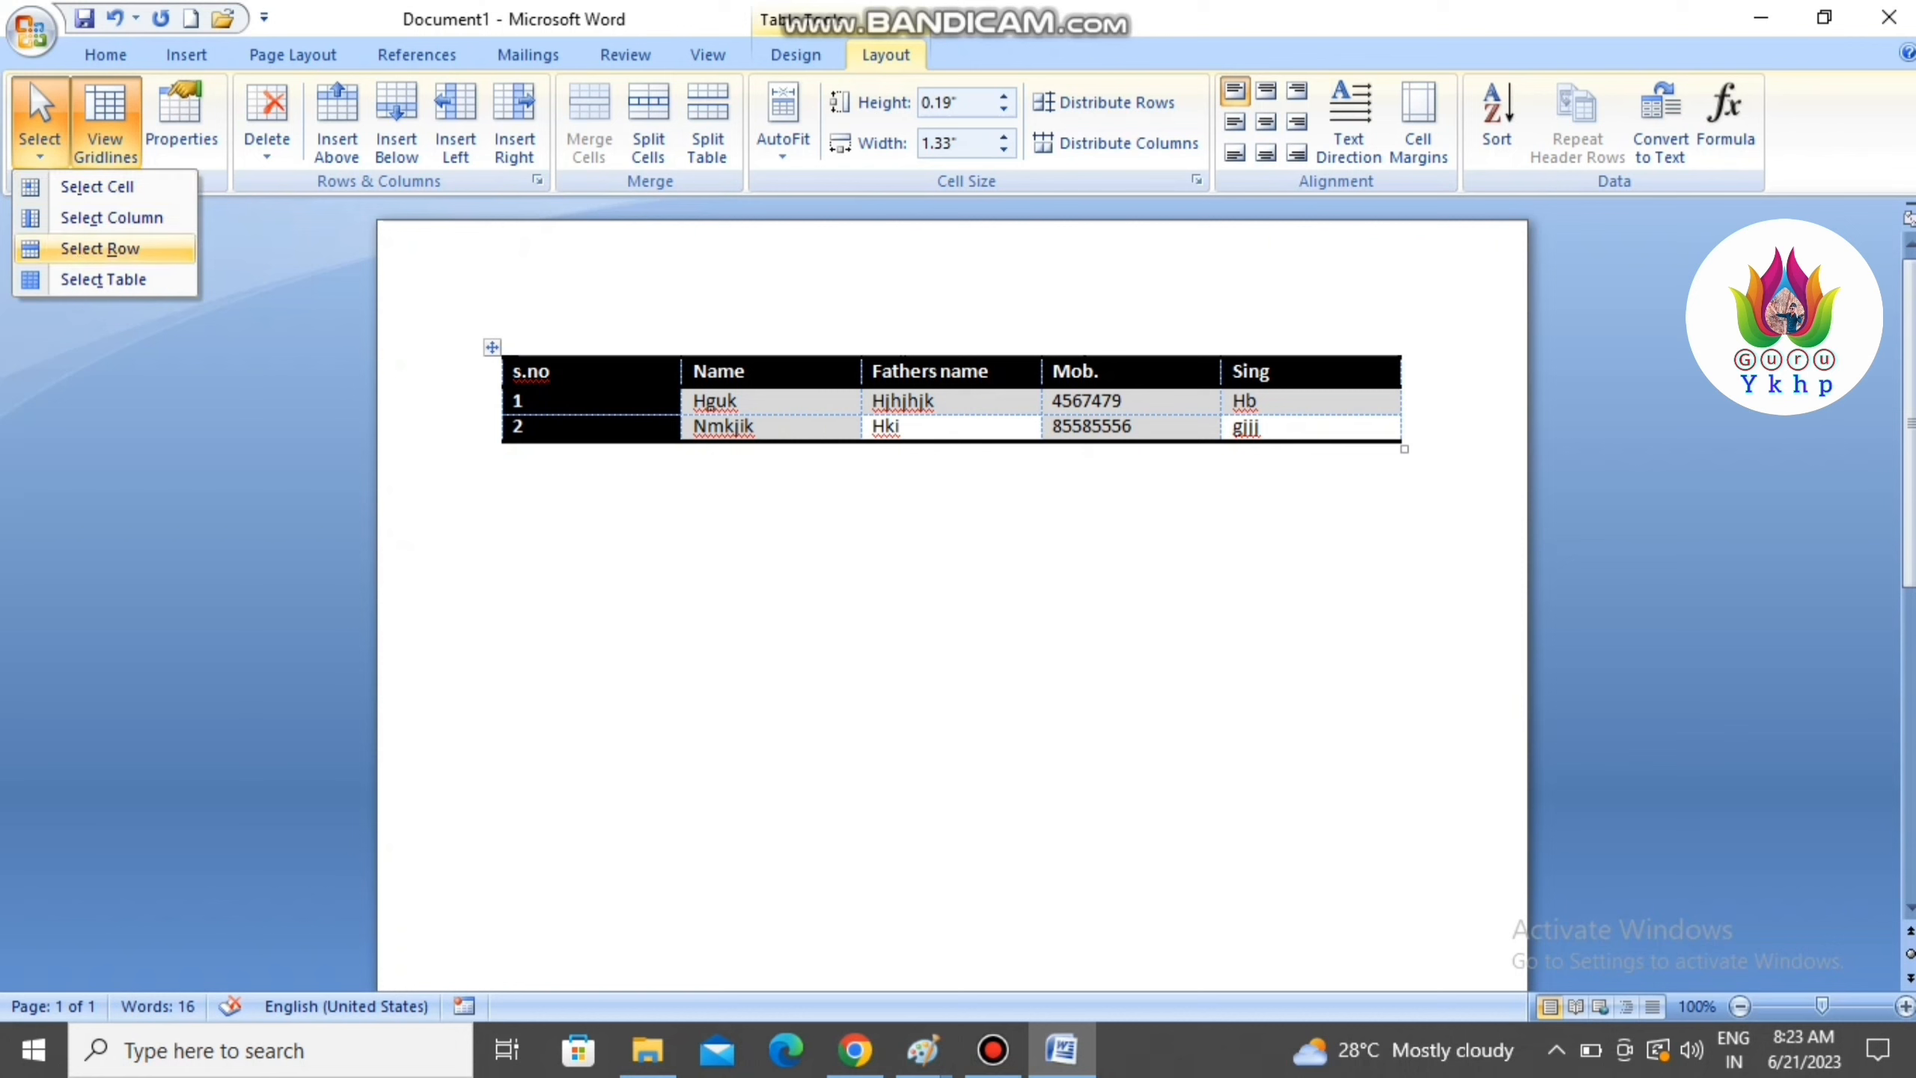
{"action": "left_click", "coordinate": [100, 249]}
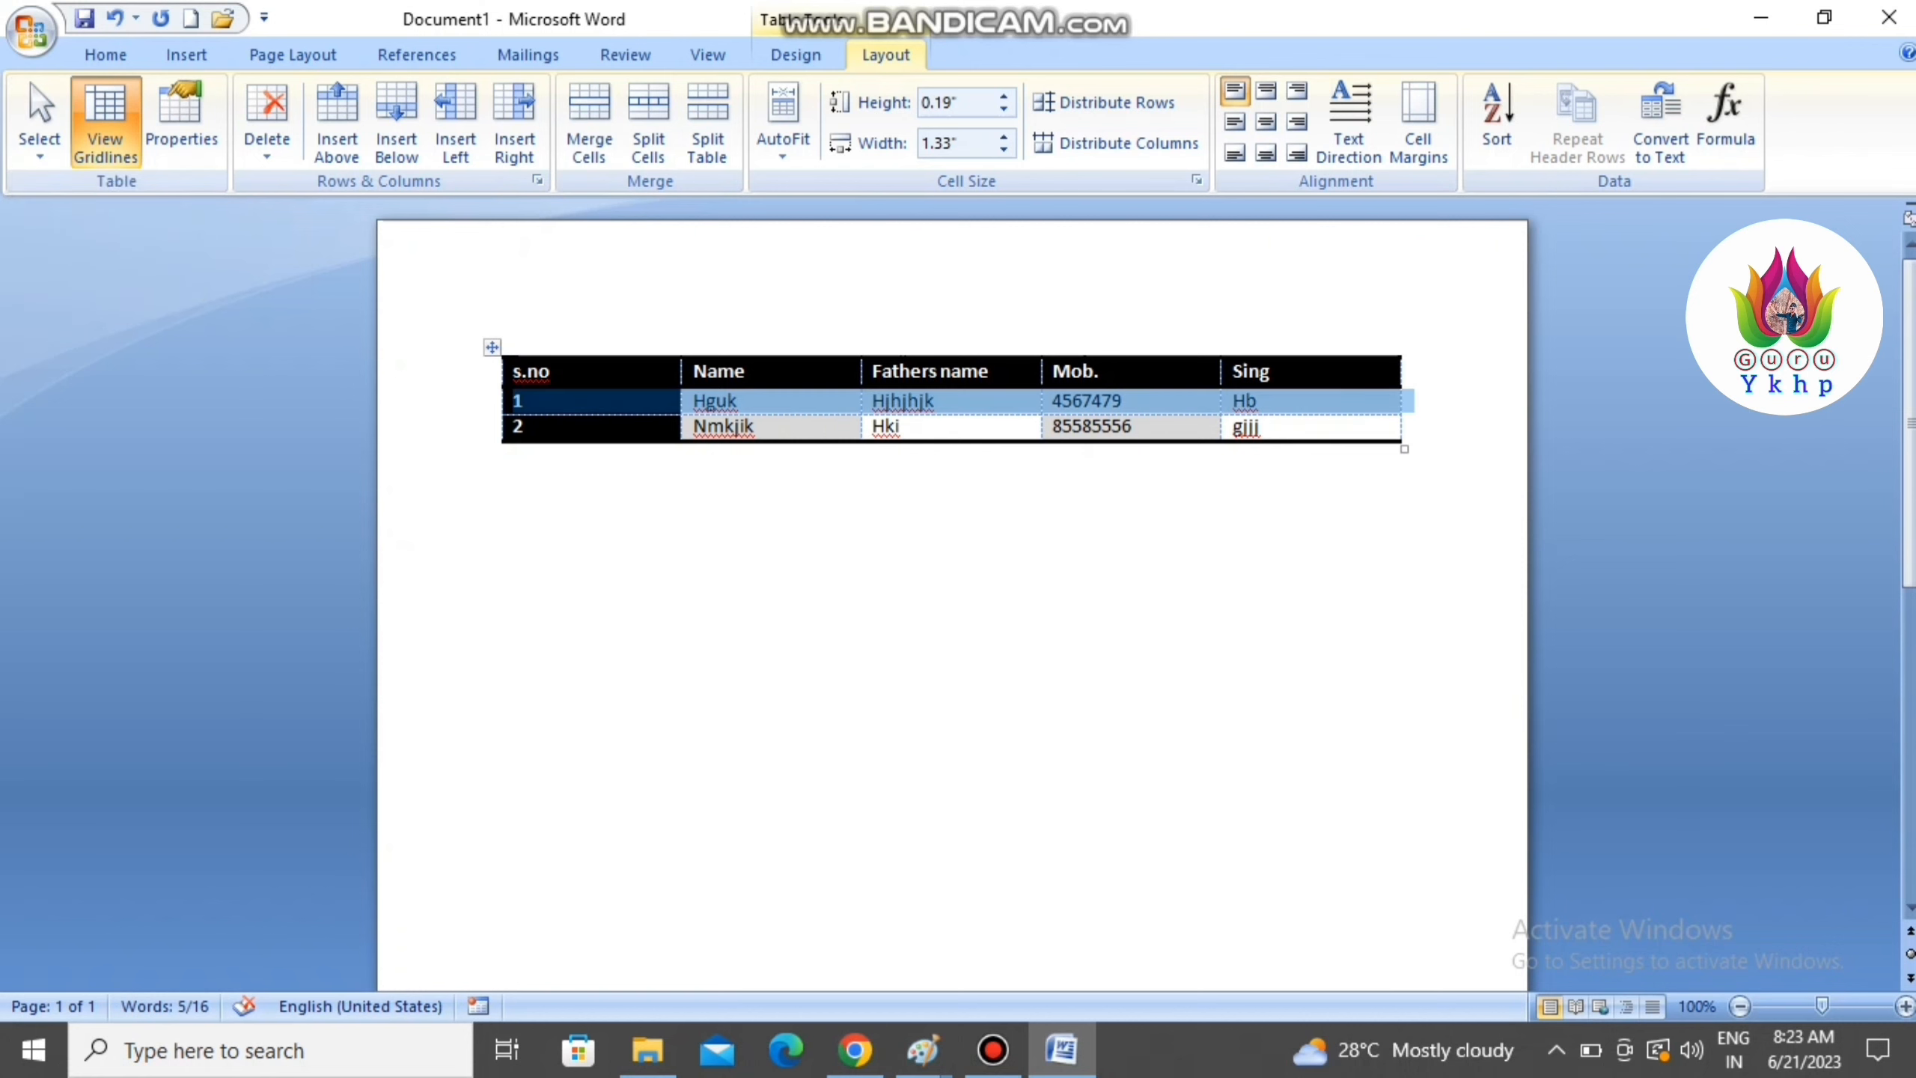
{"action": "left_click", "coordinate": [39, 140]}
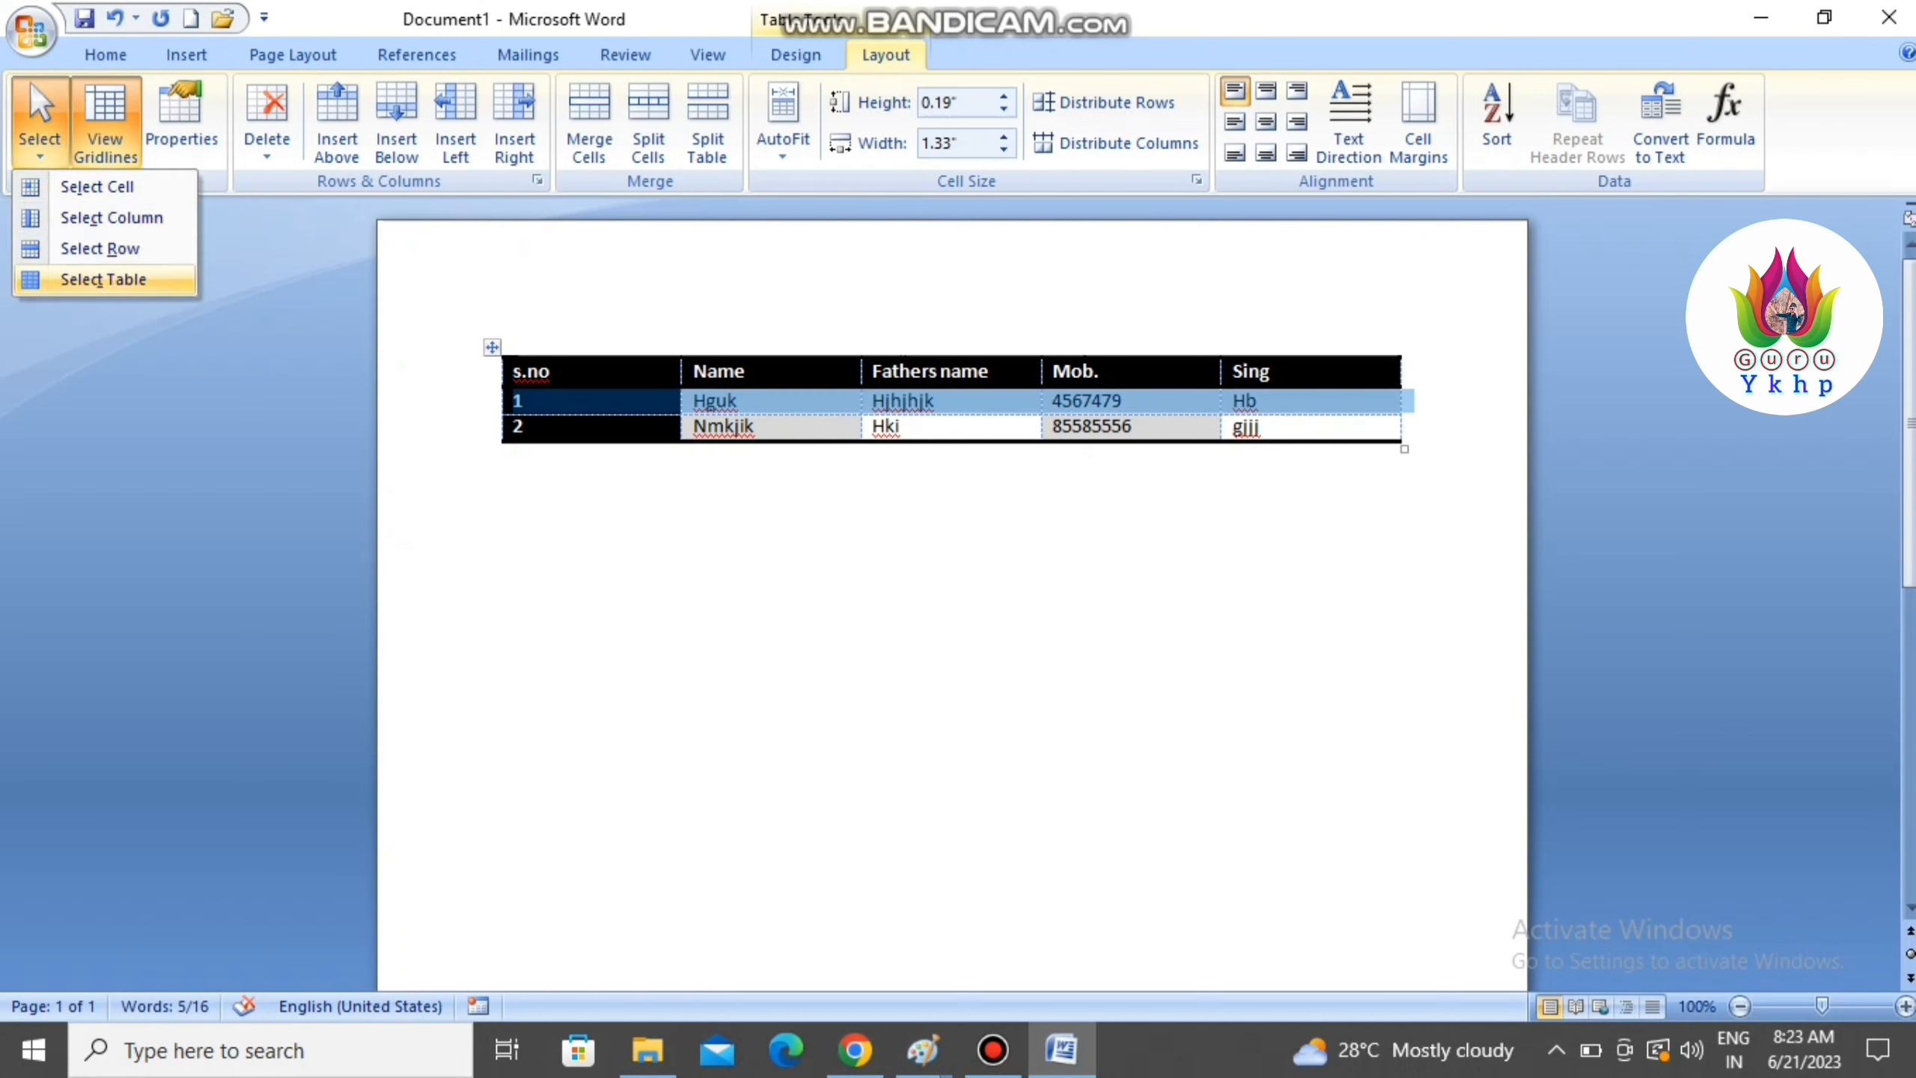
{"action": "left_click", "coordinate": [754, 426]}
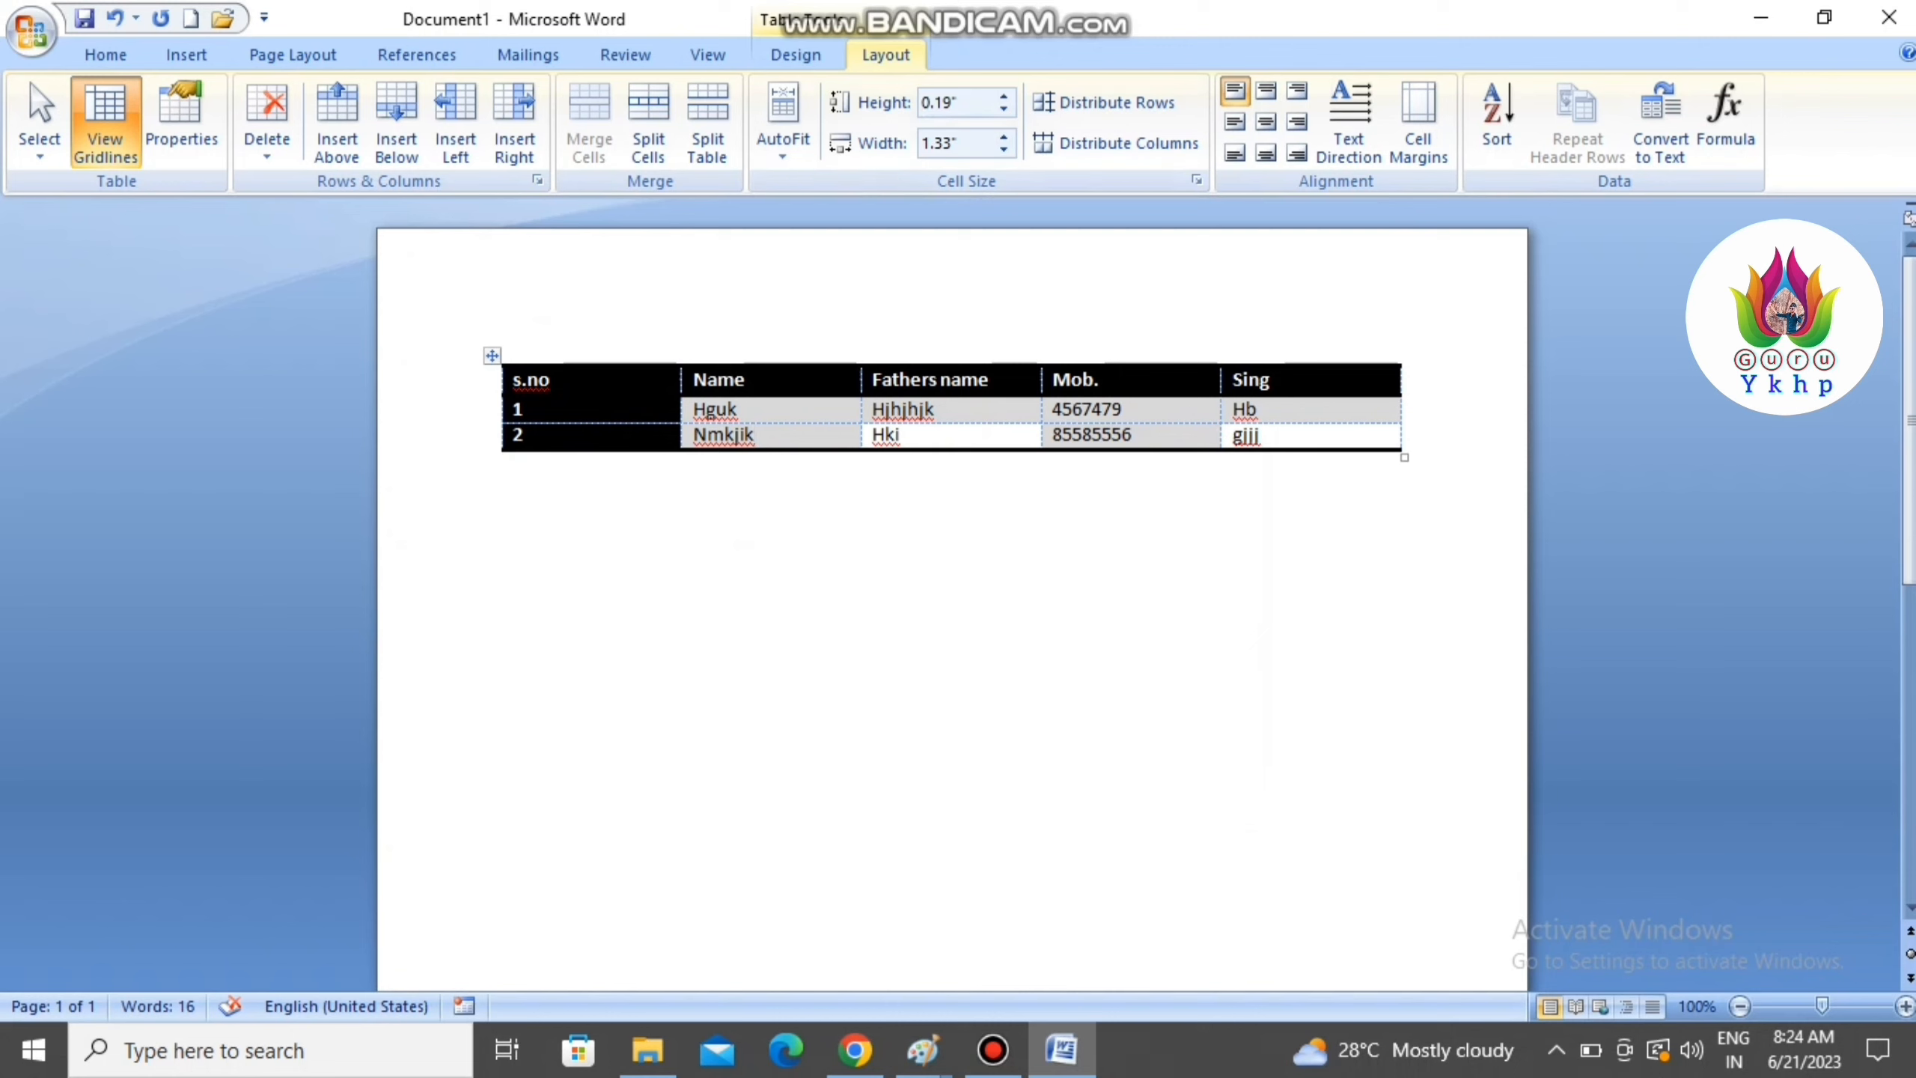
- Shrink the table to column widths of about 0.69" and set its alignment to Right
{"action": "left_click_drag", "start_coordinate": [1405, 457], "coordinate": [980, 461]}
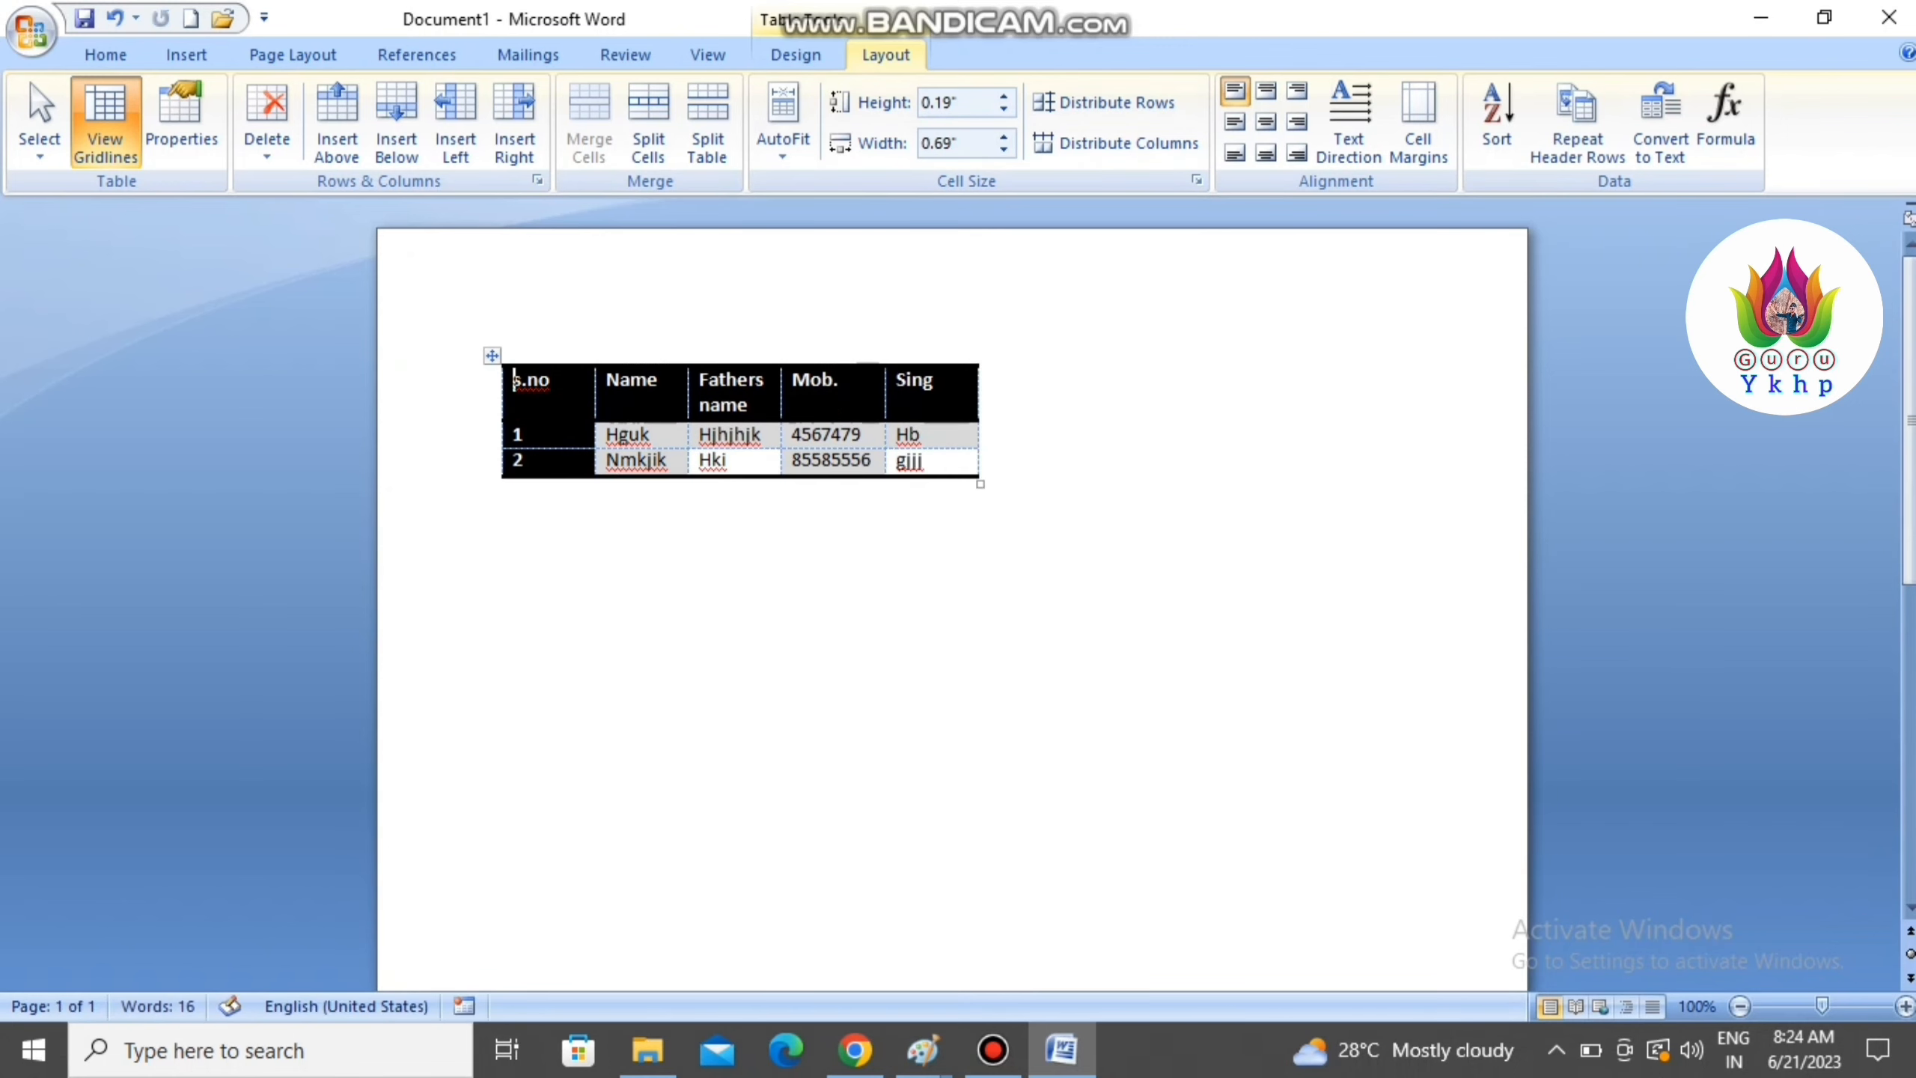
{"action": "left_click", "coordinate": [181, 120]}
{"action": "key", "text": "alt+h"}
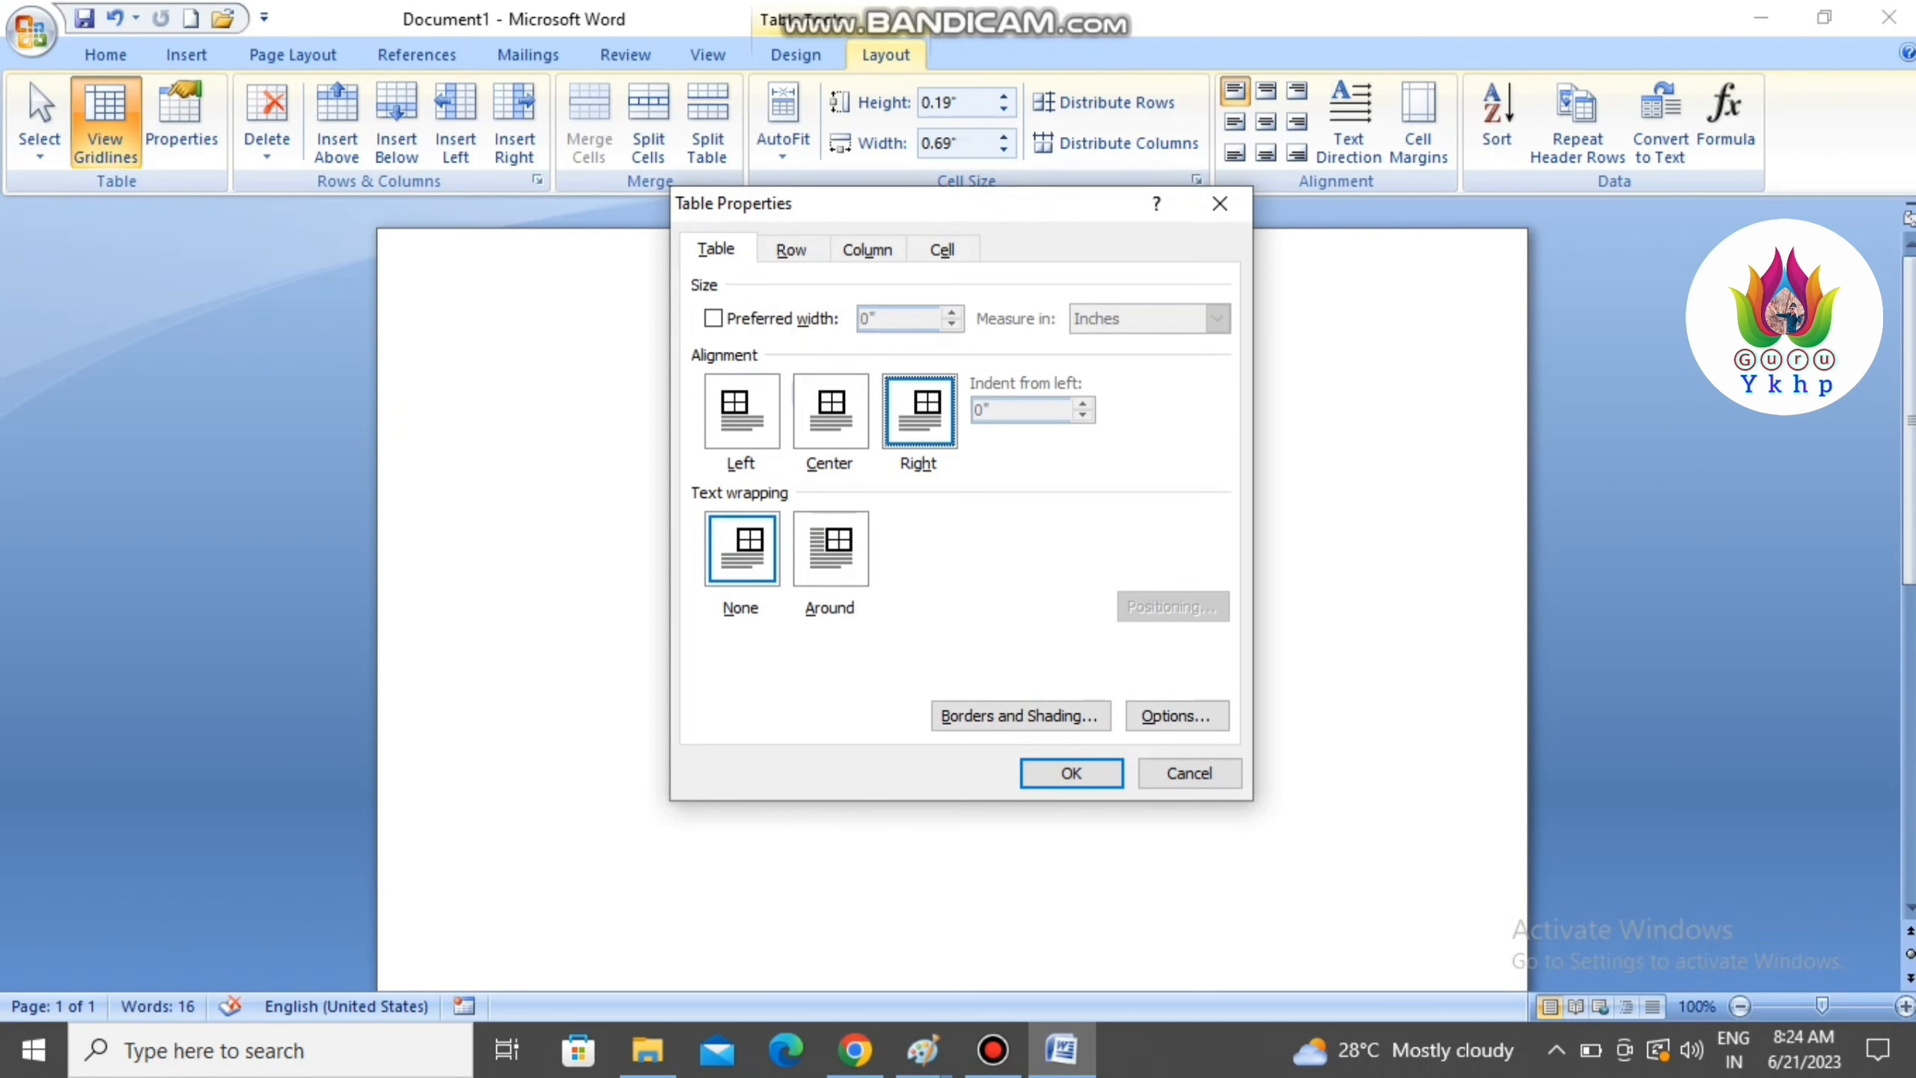
{"action": "key", "text": "Return"}
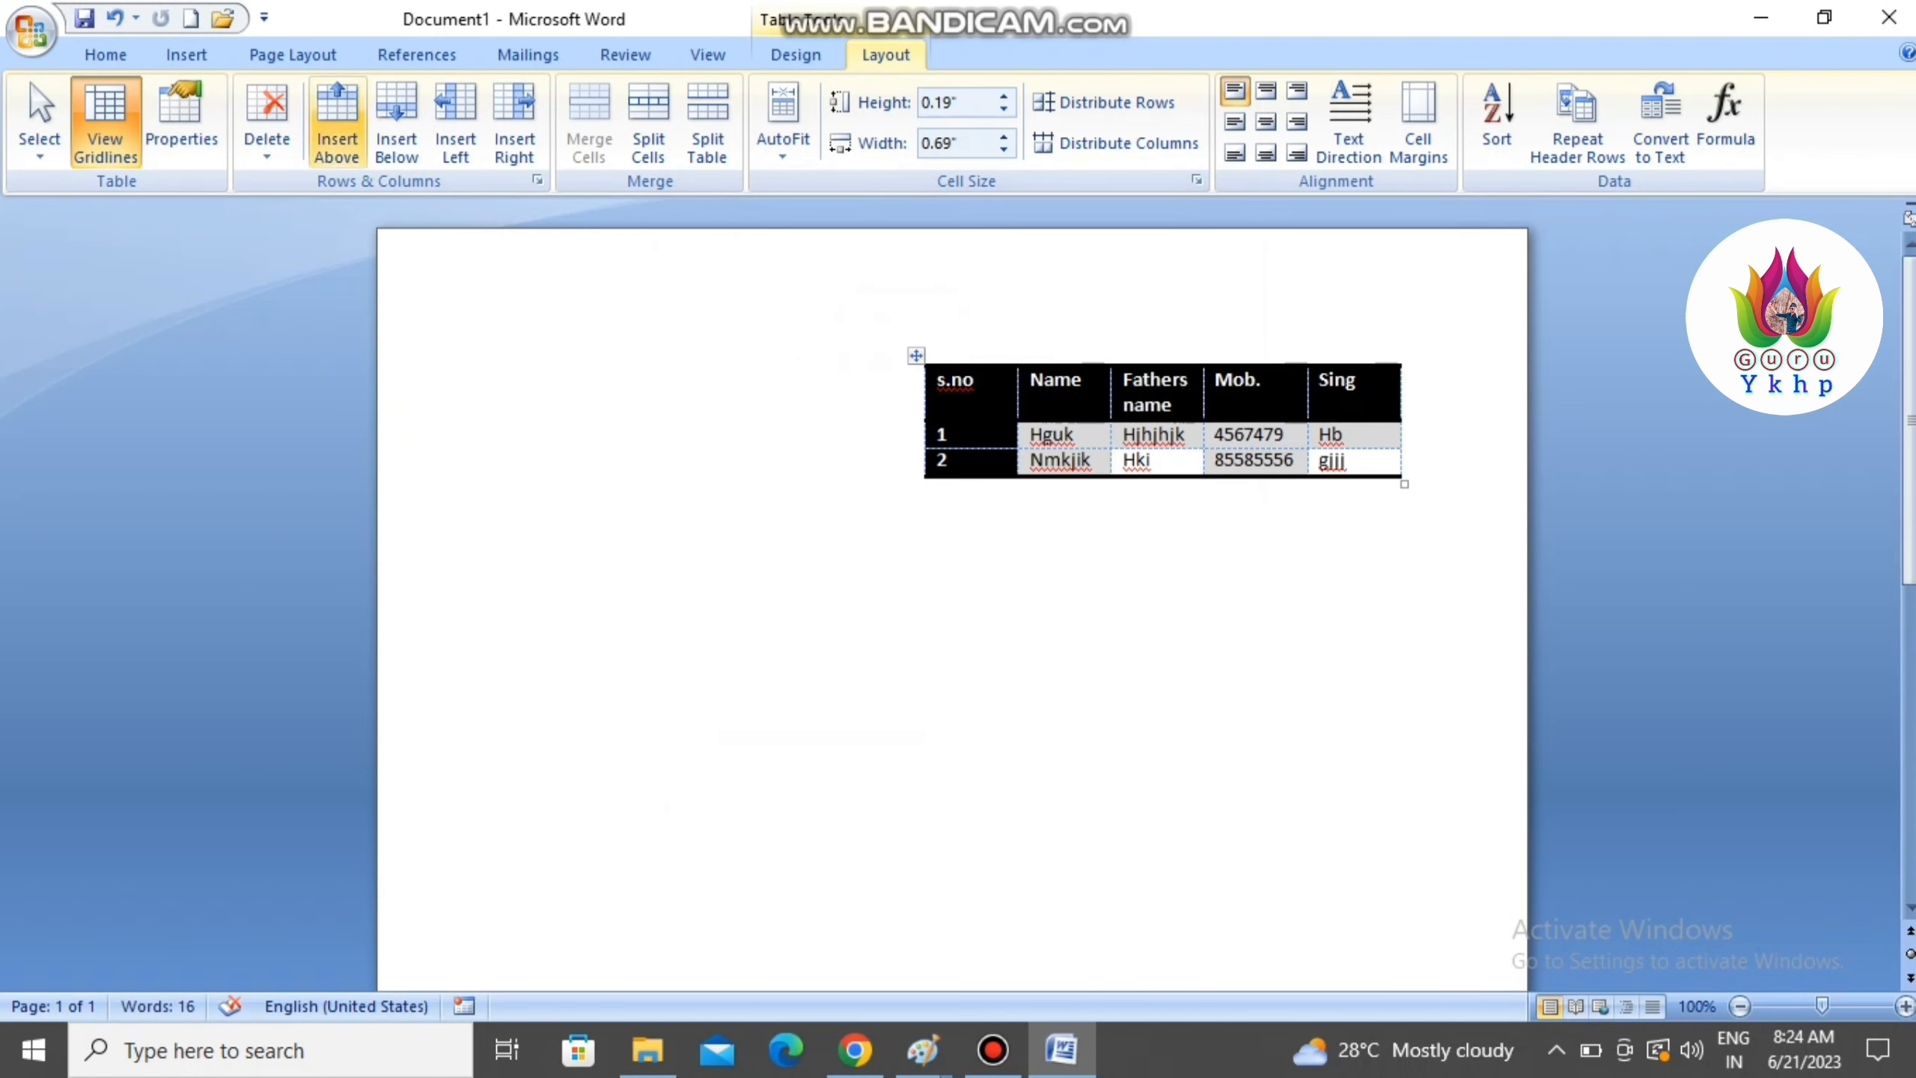
- Set the table's text wrapping to Around and move the table into the middle of the first paragraph
{"action": "left_click", "coordinate": [181, 120]}
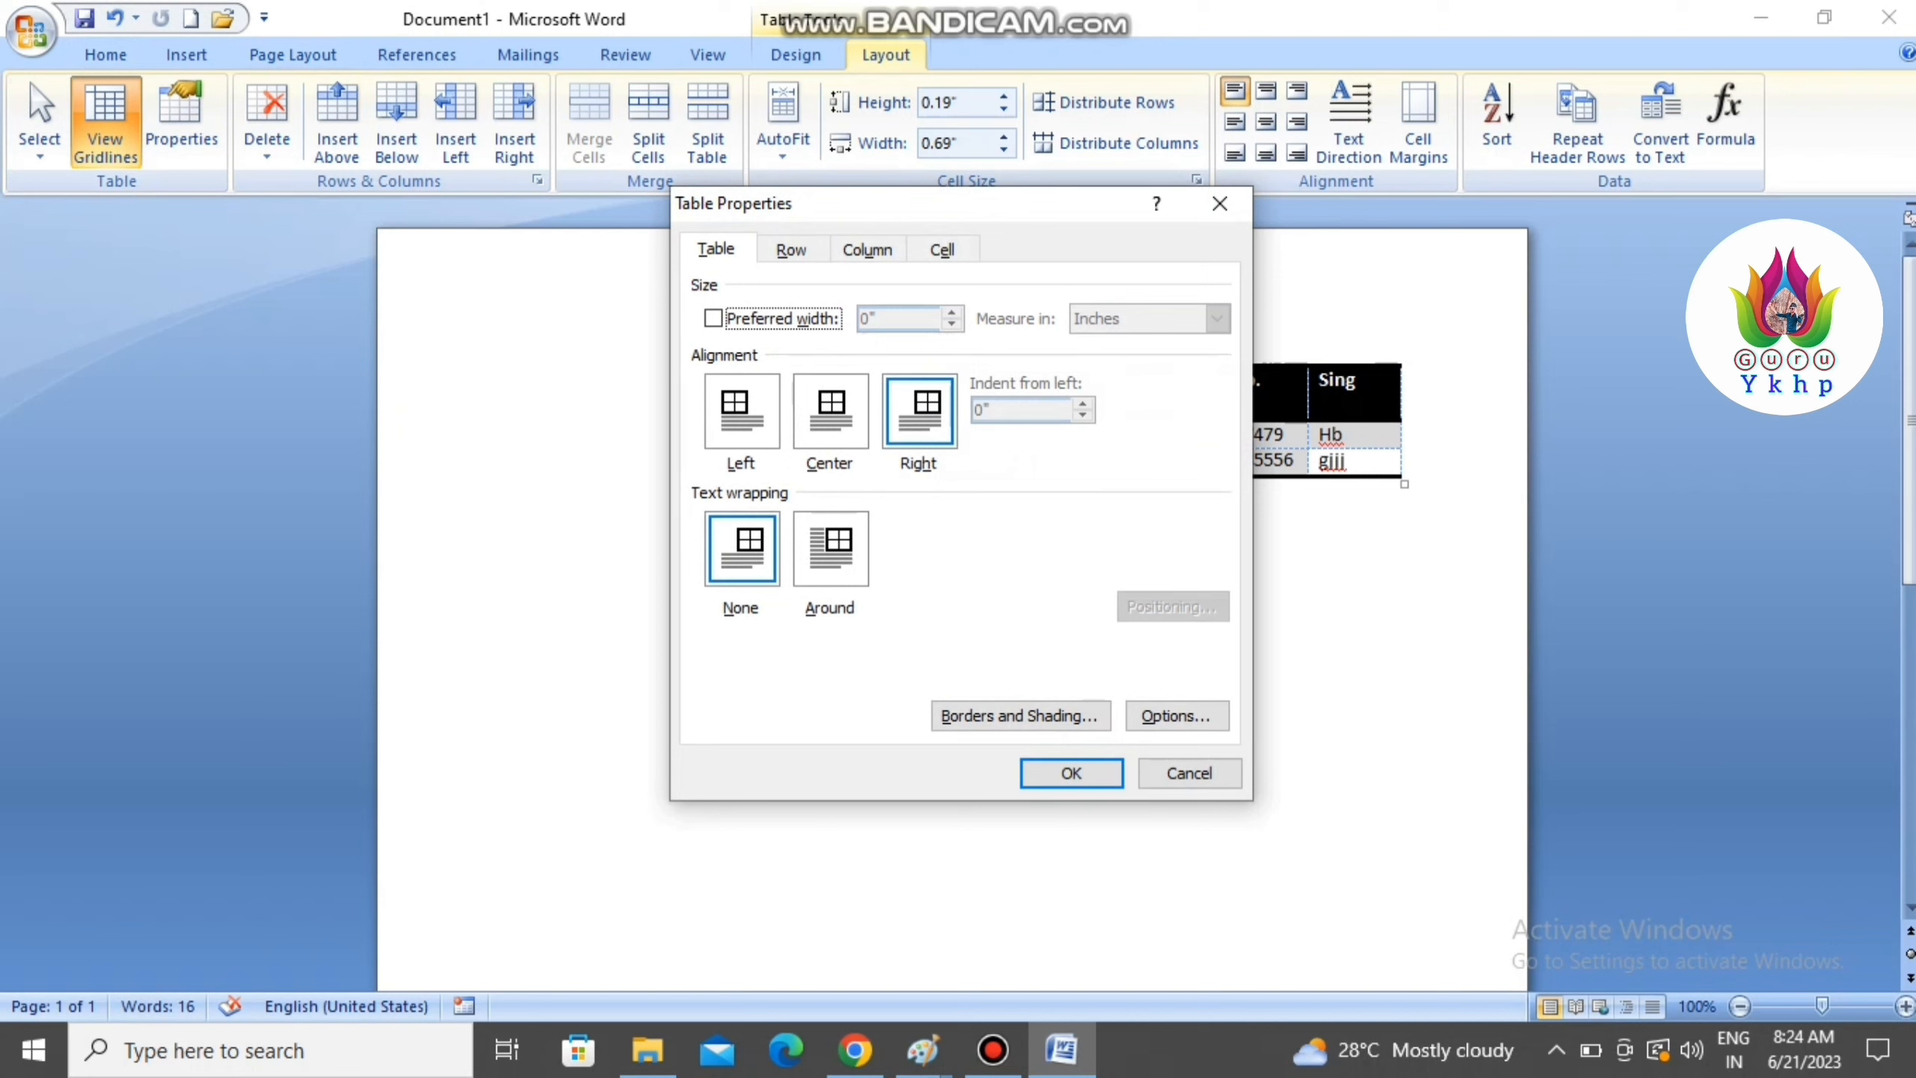
{"action": "left_click", "coordinate": [1188, 773]}
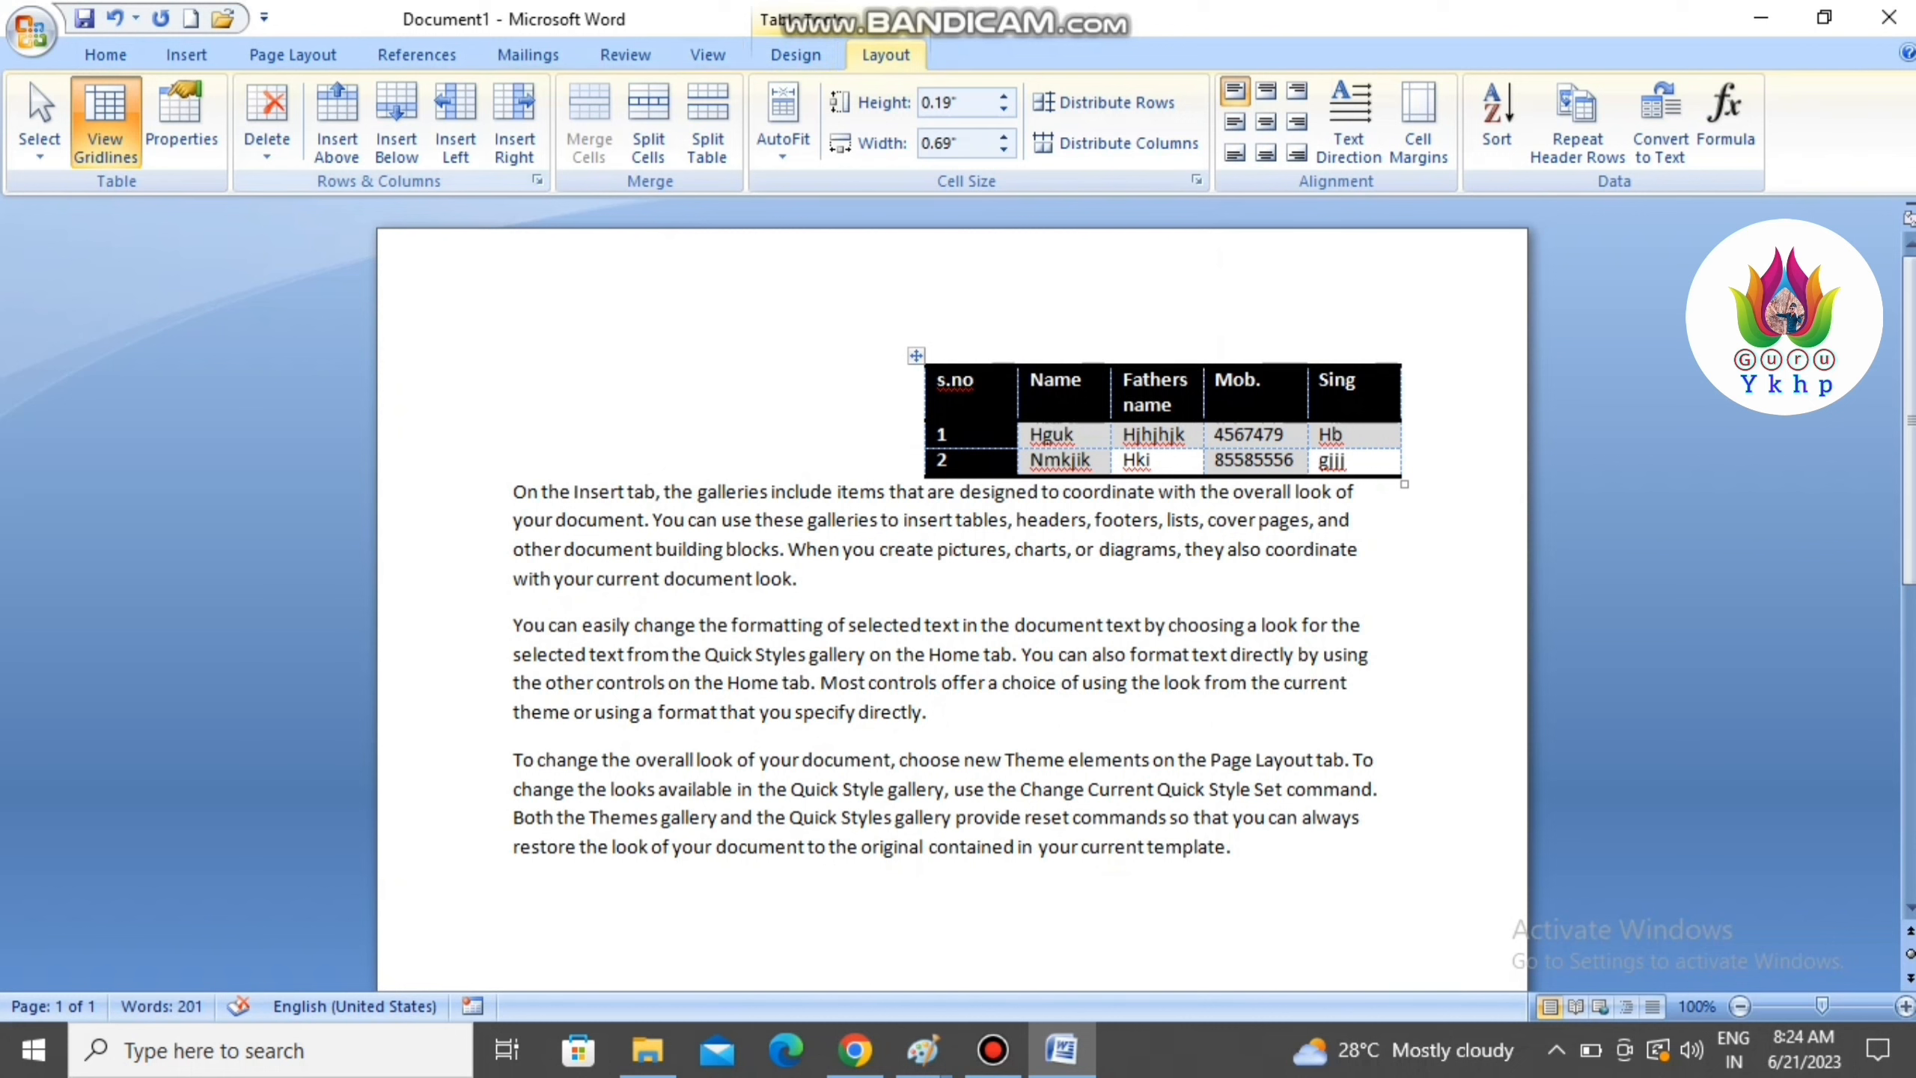
{"action": "left_click", "coordinate": [181, 121]}
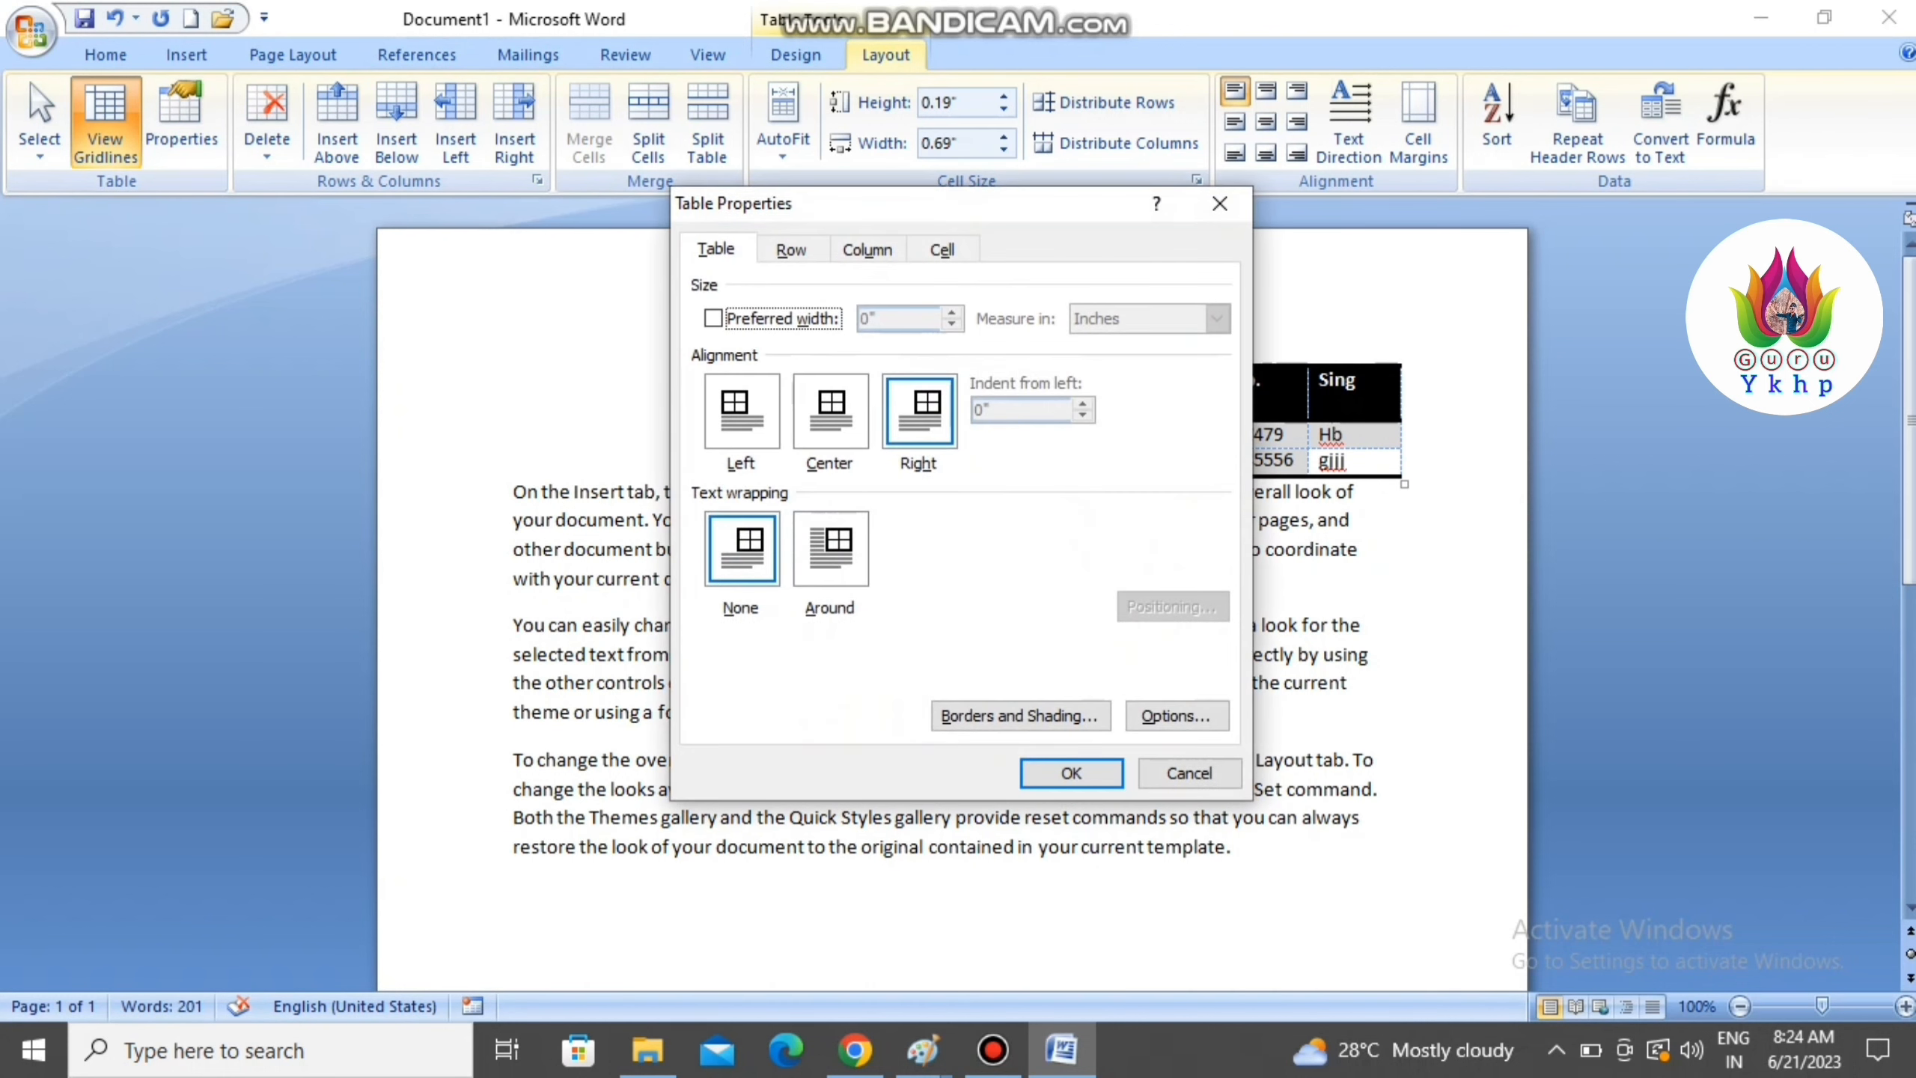
{"action": "left_click", "coordinate": [831, 548]}
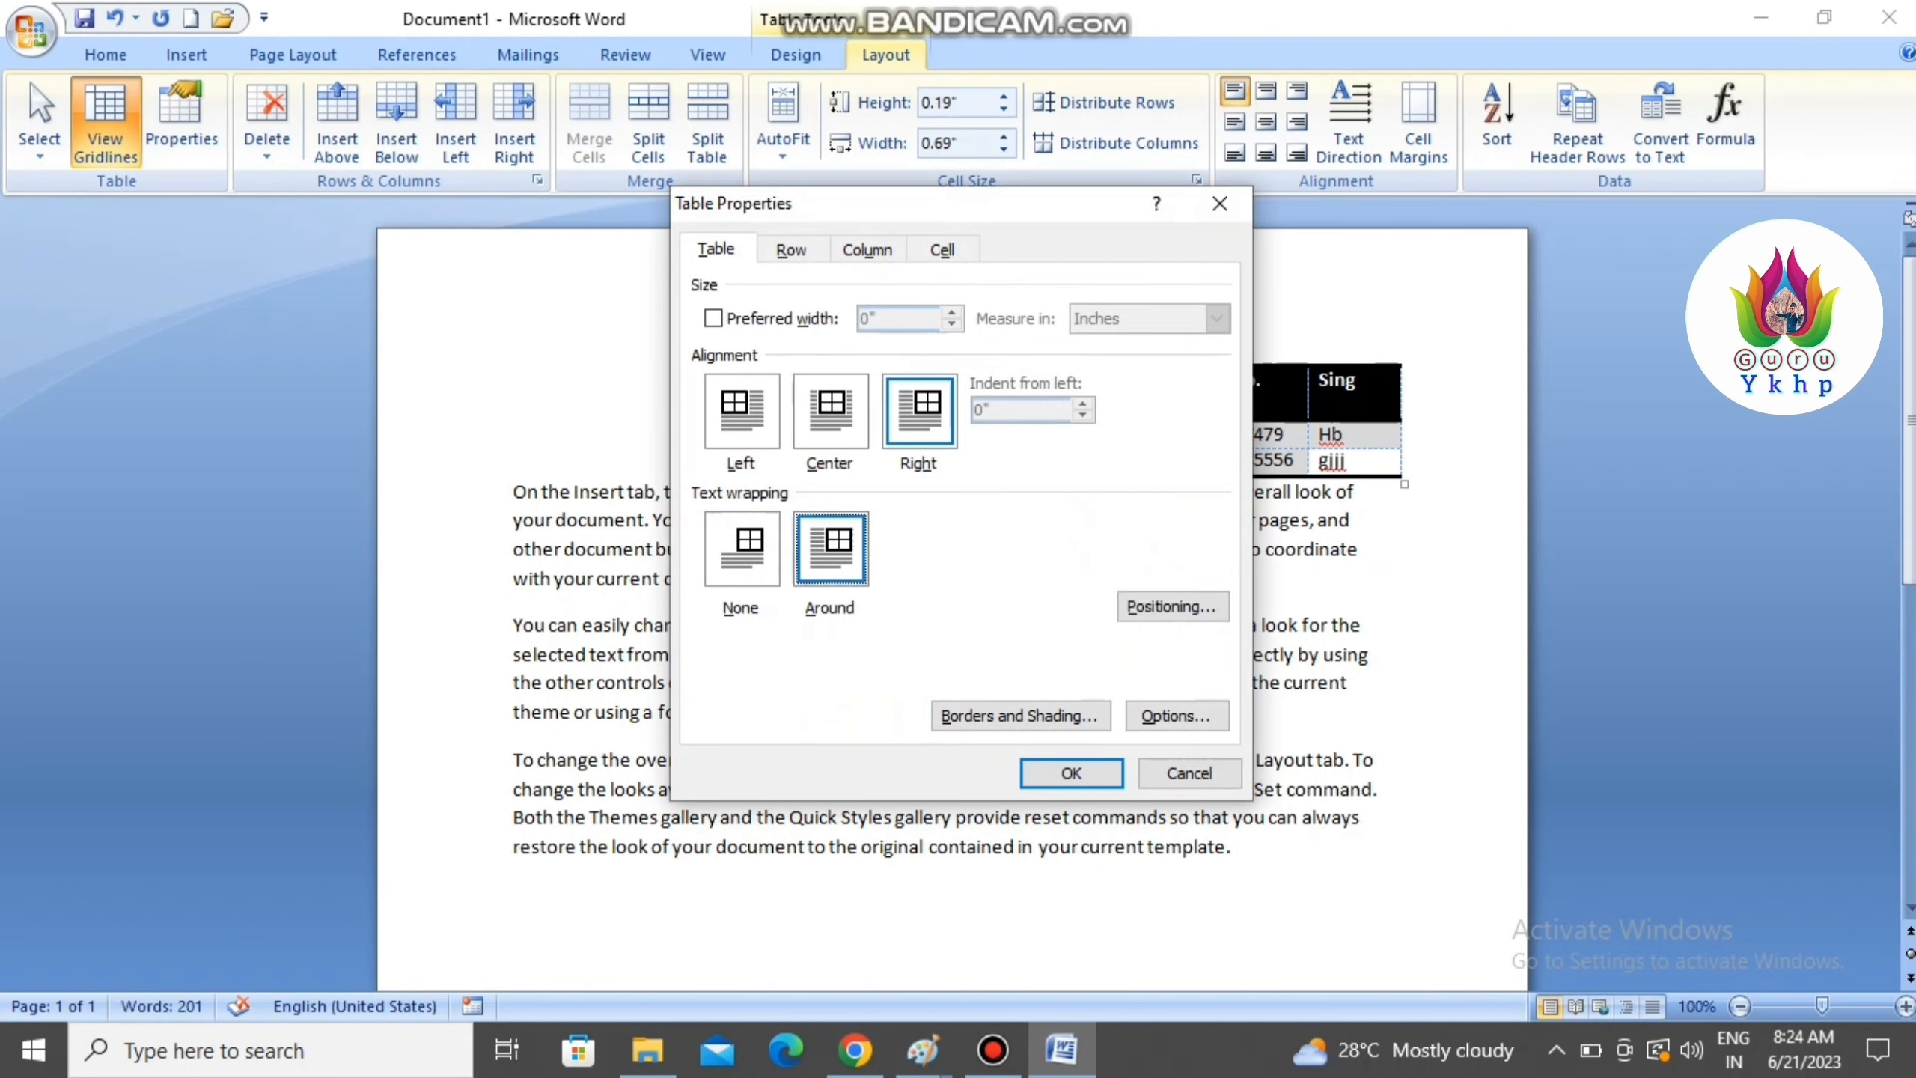
{"action": "key", "text": "Return"}
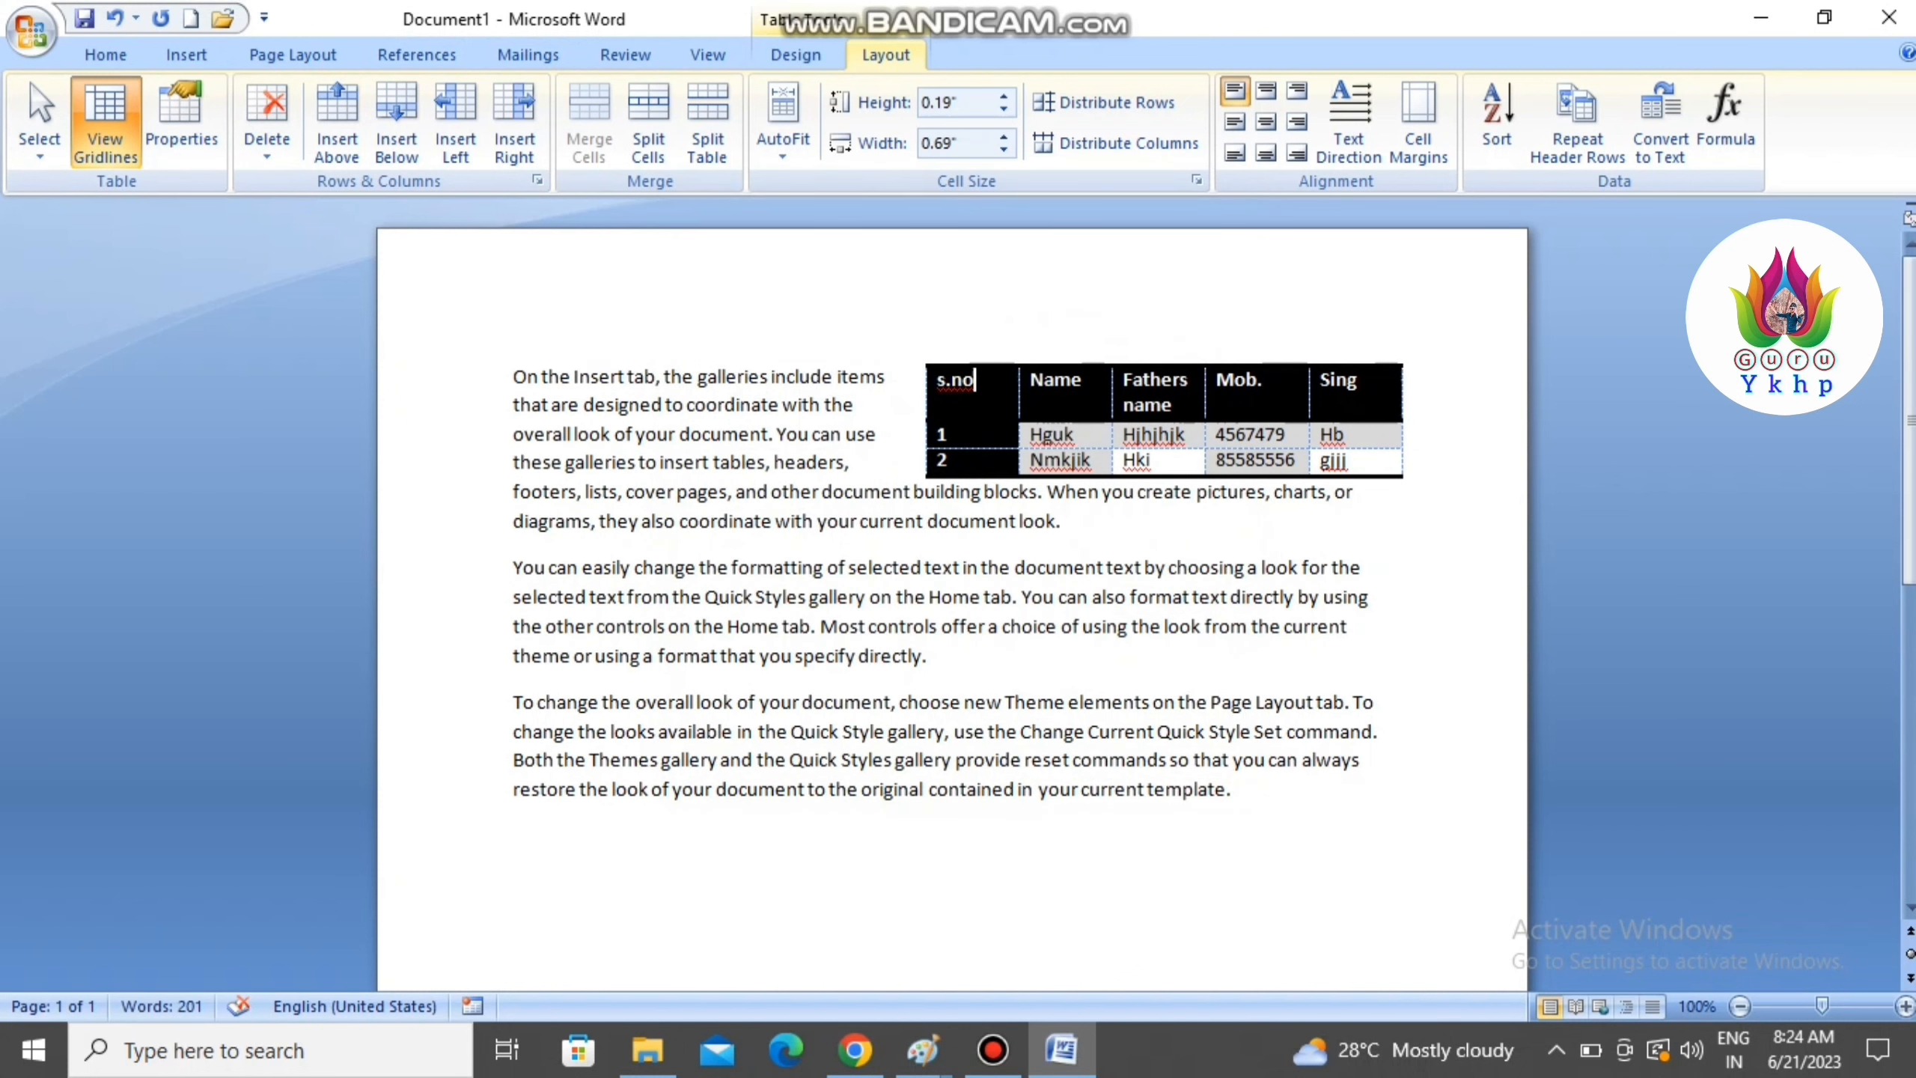
{"action": "left_click_drag", "start_coordinate": [922, 358], "coordinate": [709, 358]}
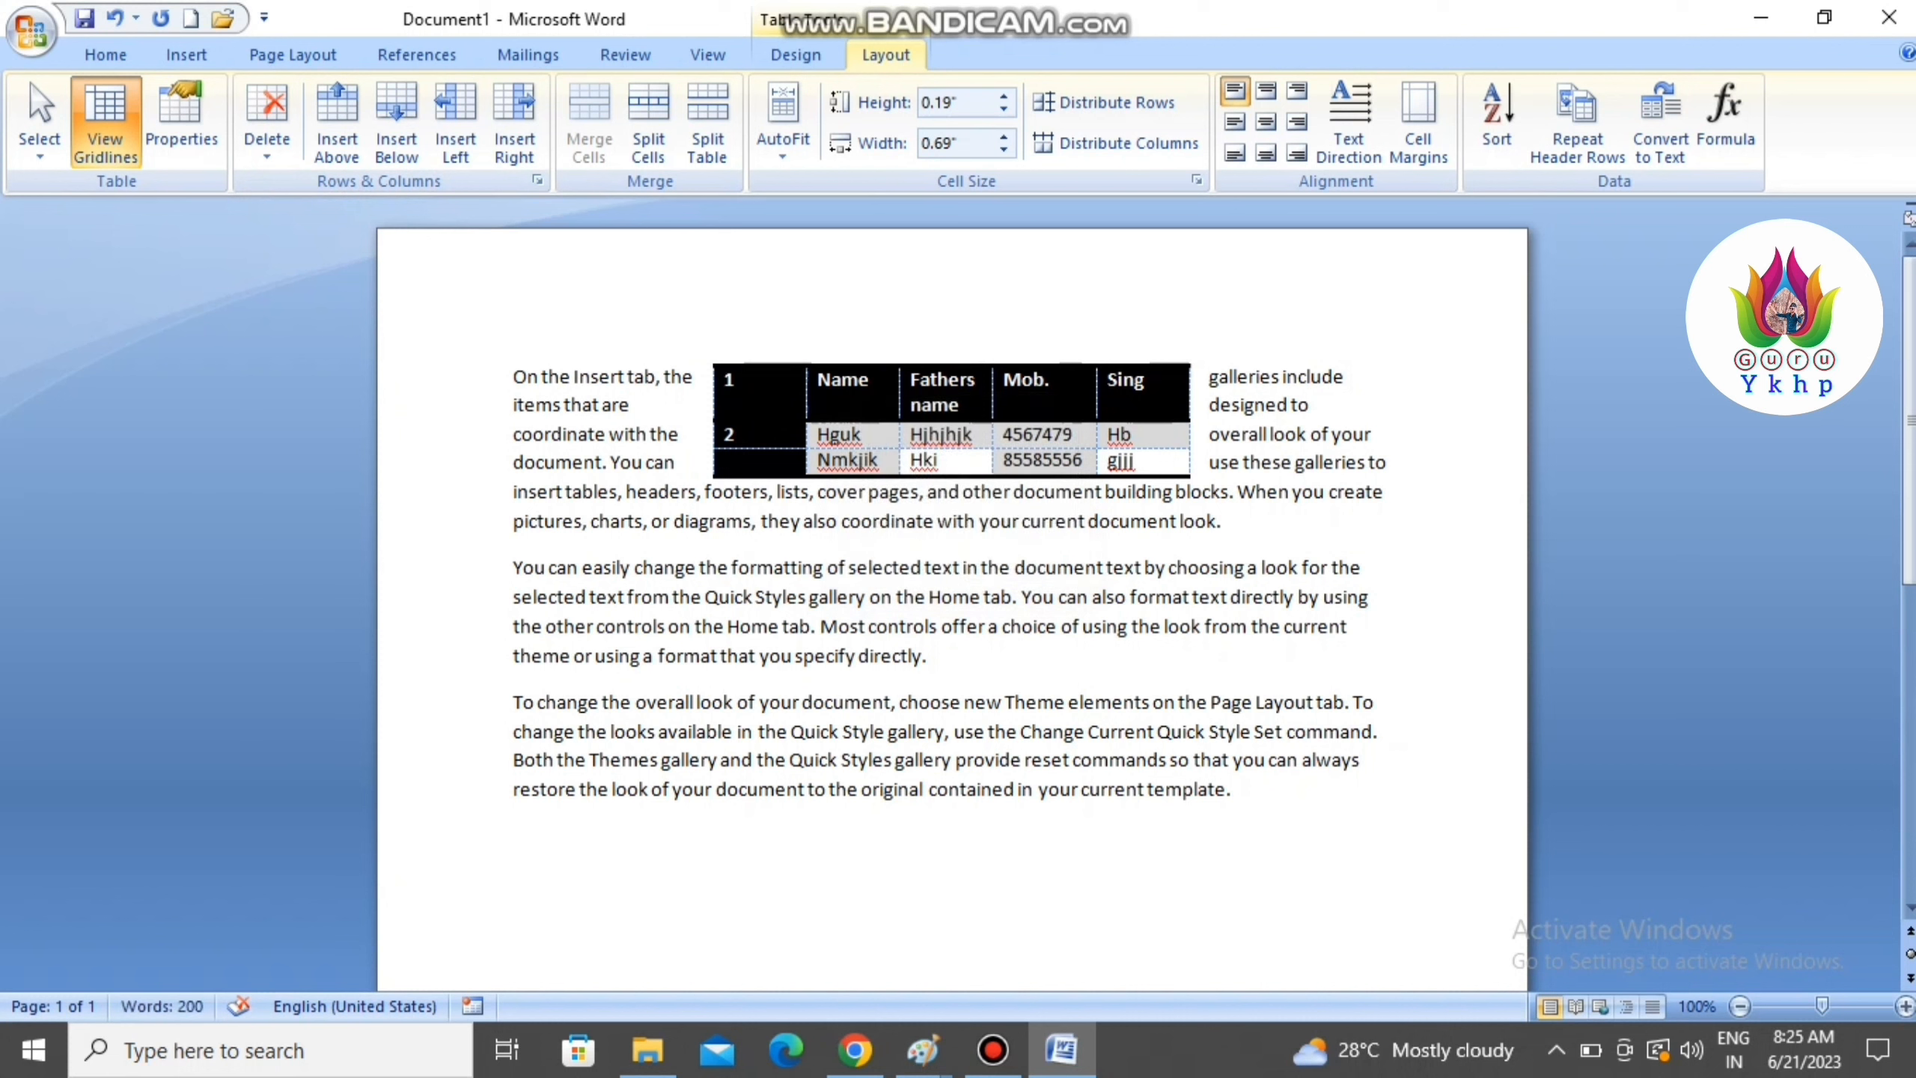
- Undo the deletion of the s.no cell and insert three rows above the header, two below row 1 and three below row 2
{"action": "key", "text": "ctrl+z"}
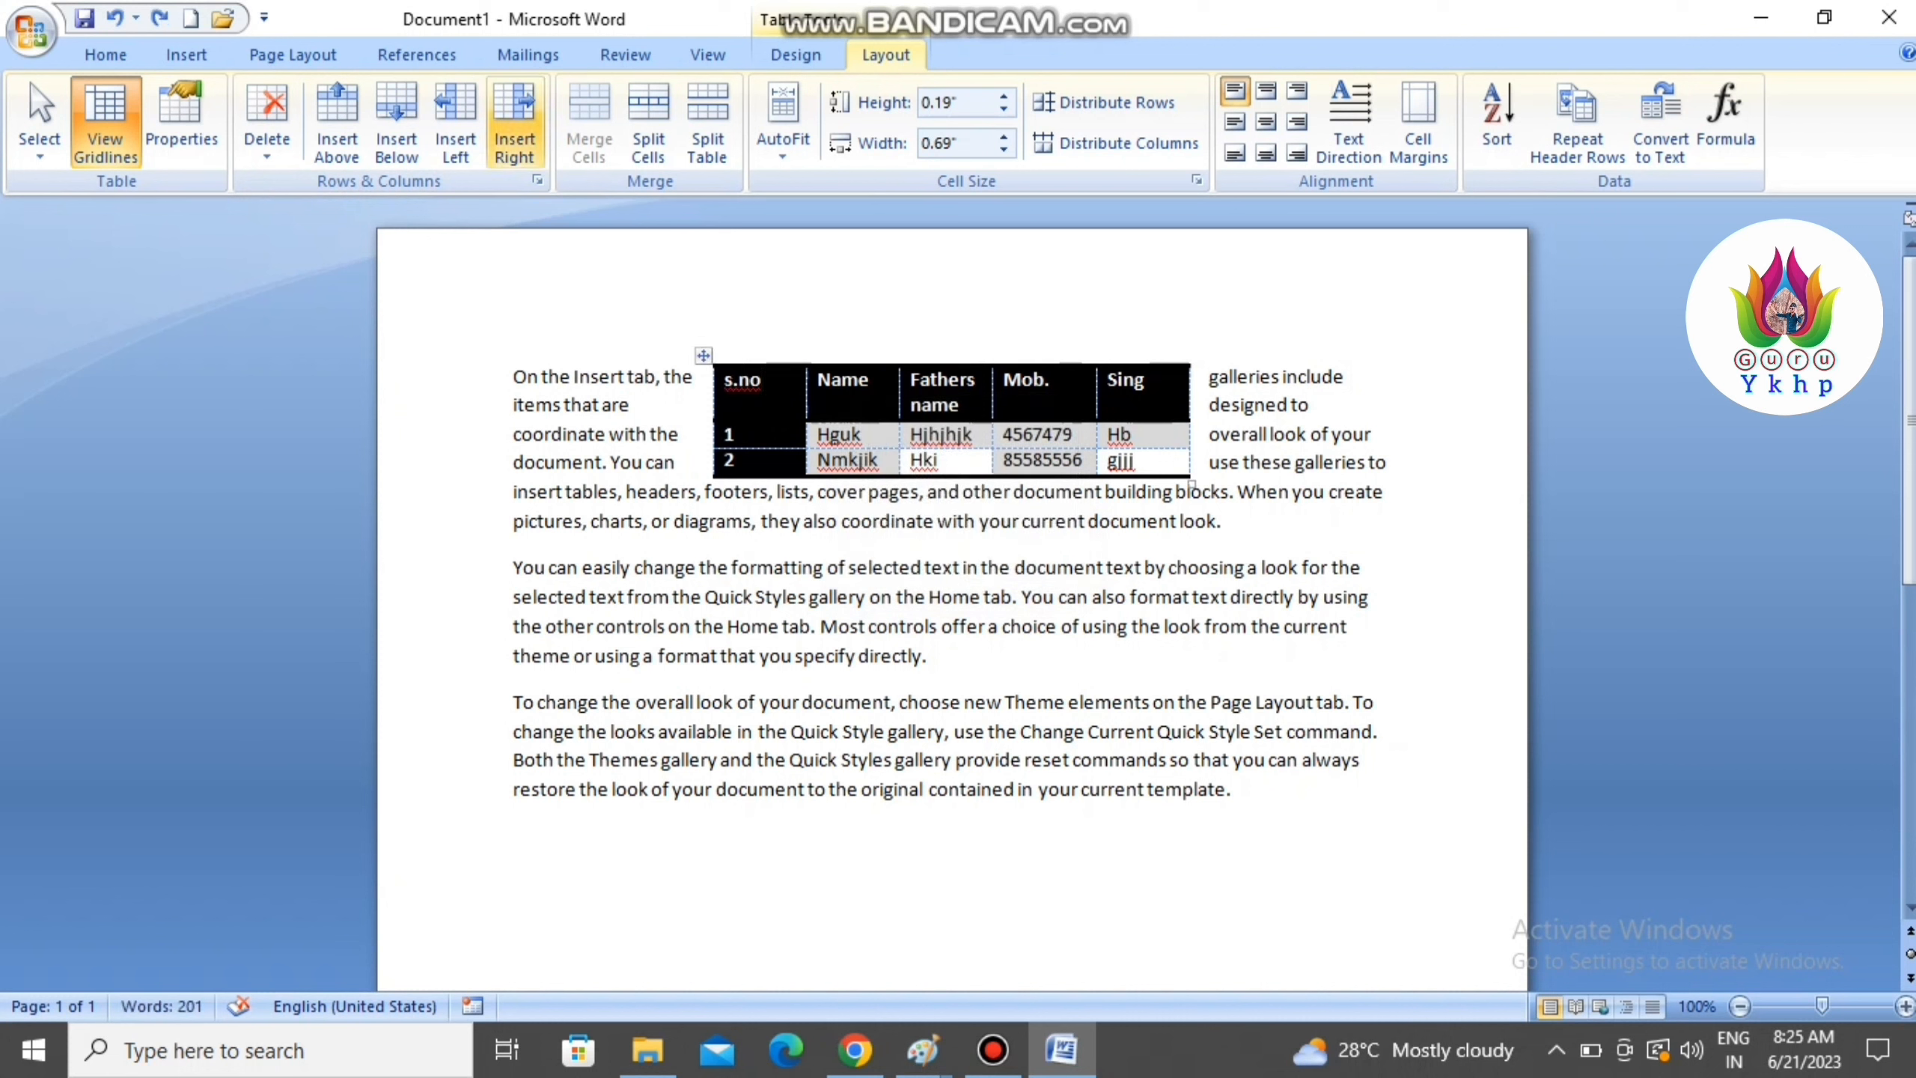
{"action": "left_click", "coordinate": [267, 128]}
{"action": "left_click", "coordinate": [337, 120]}
{"action": "left_click", "coordinate": [396, 121]}
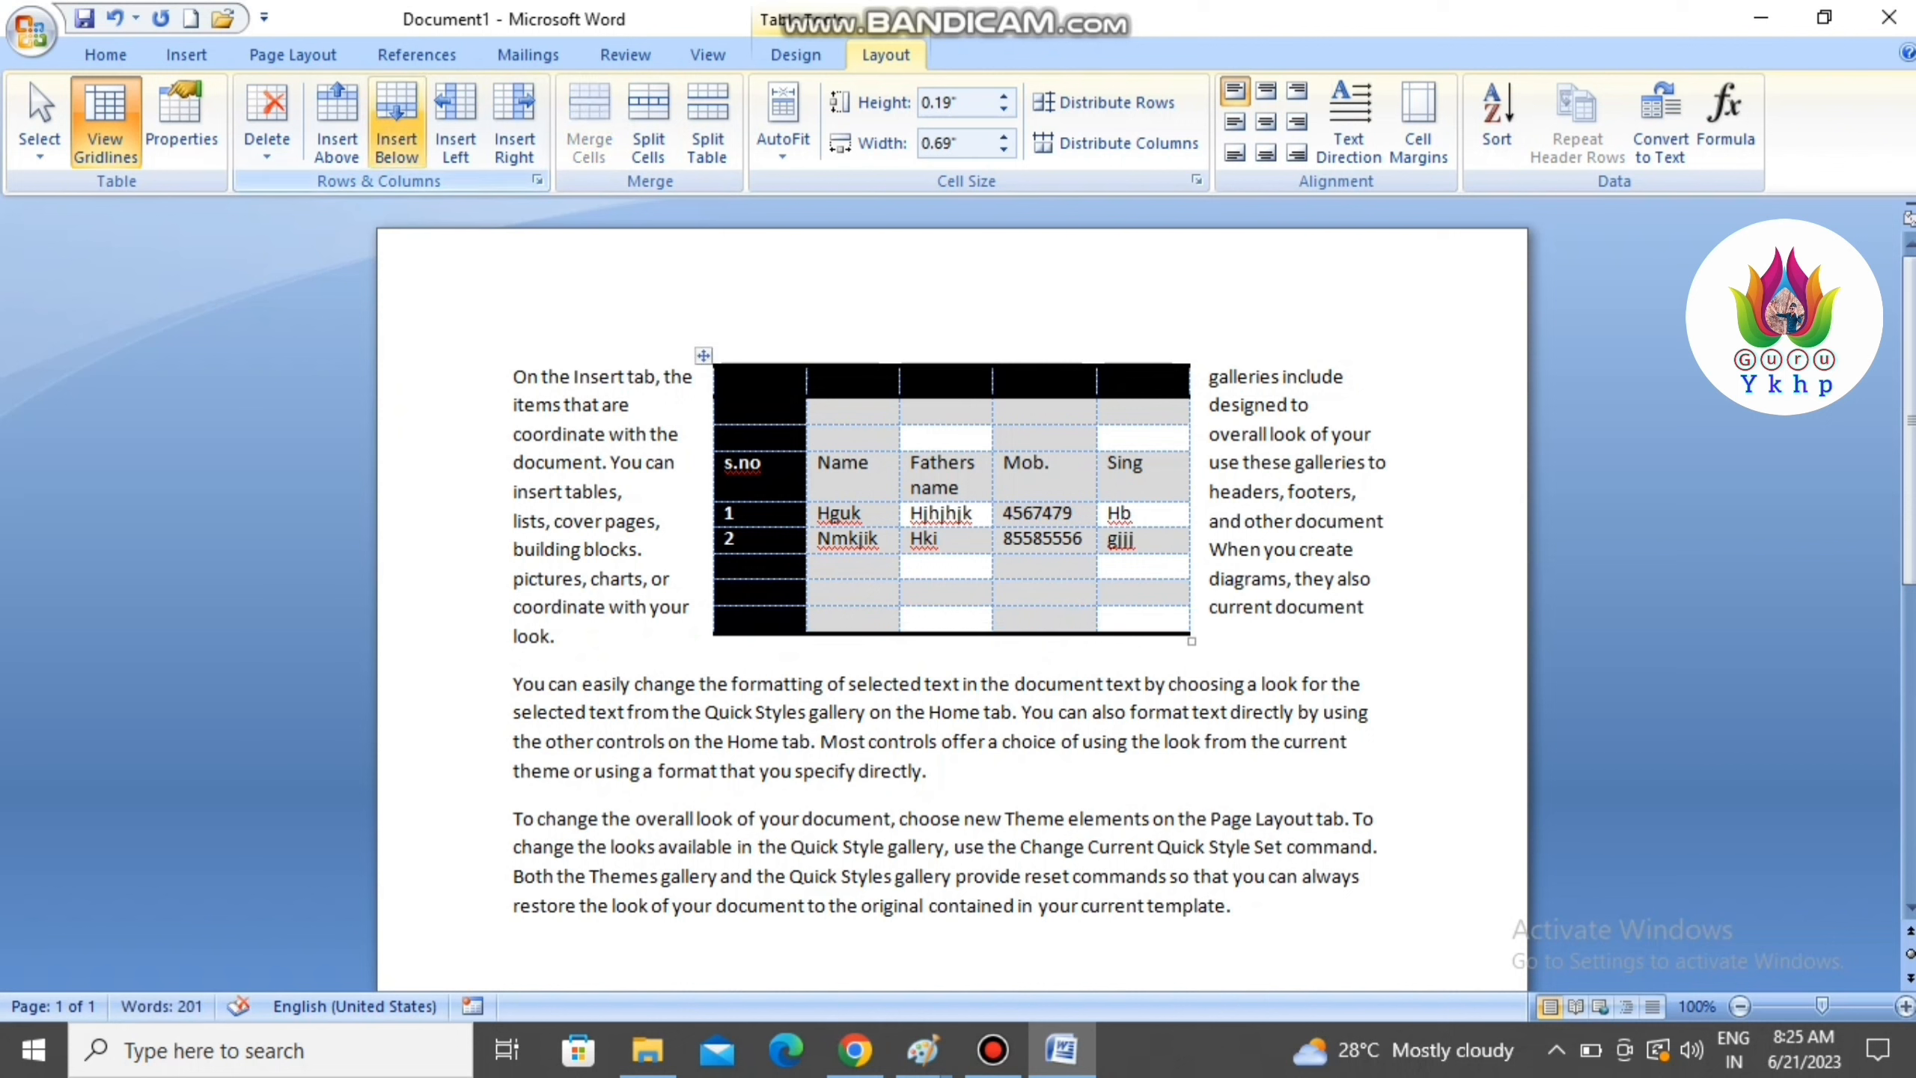
{"action": "left_click", "coordinate": [396, 125]}
{"action": "left_click", "coordinate": [396, 124]}
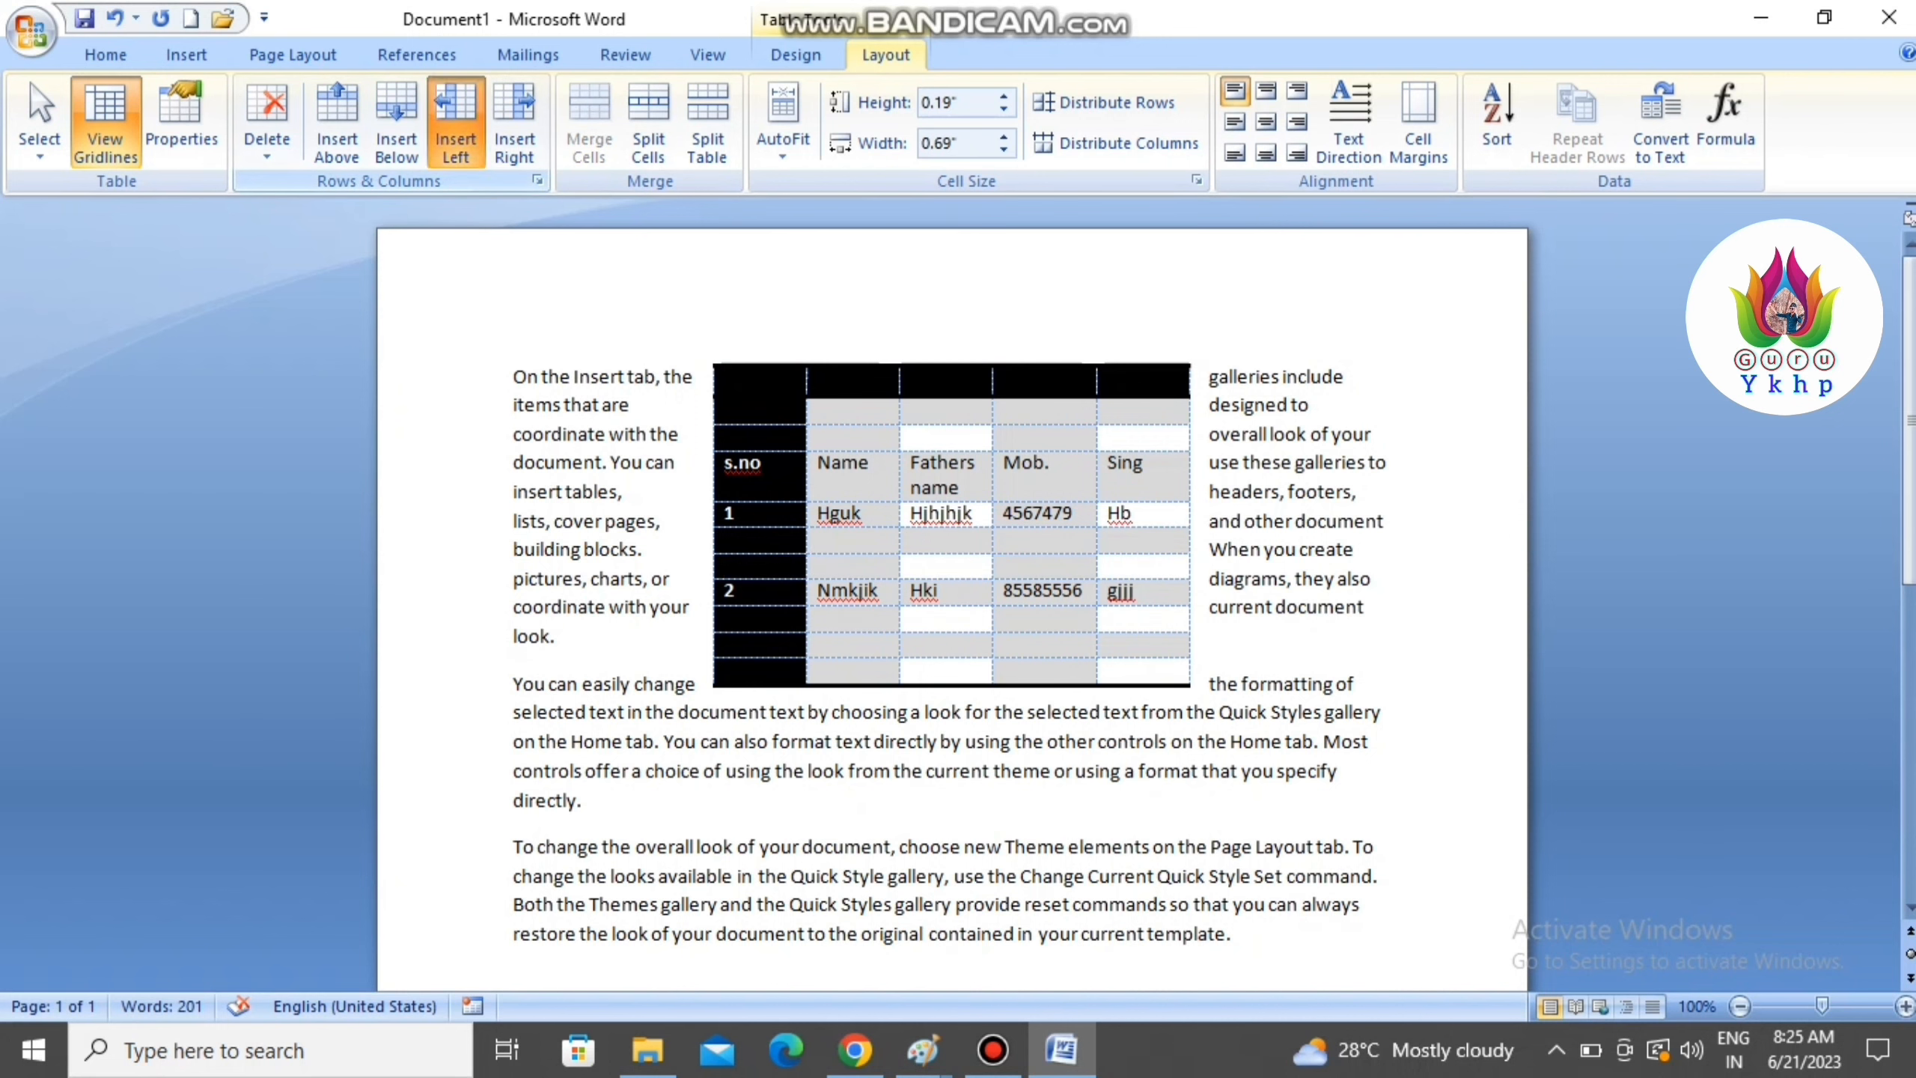
- Insert two empty columns before the s.no column and two after the Sing column
{"action": "left_click", "coordinate": [455, 124]}
{"action": "left_click", "coordinate": [513, 124]}
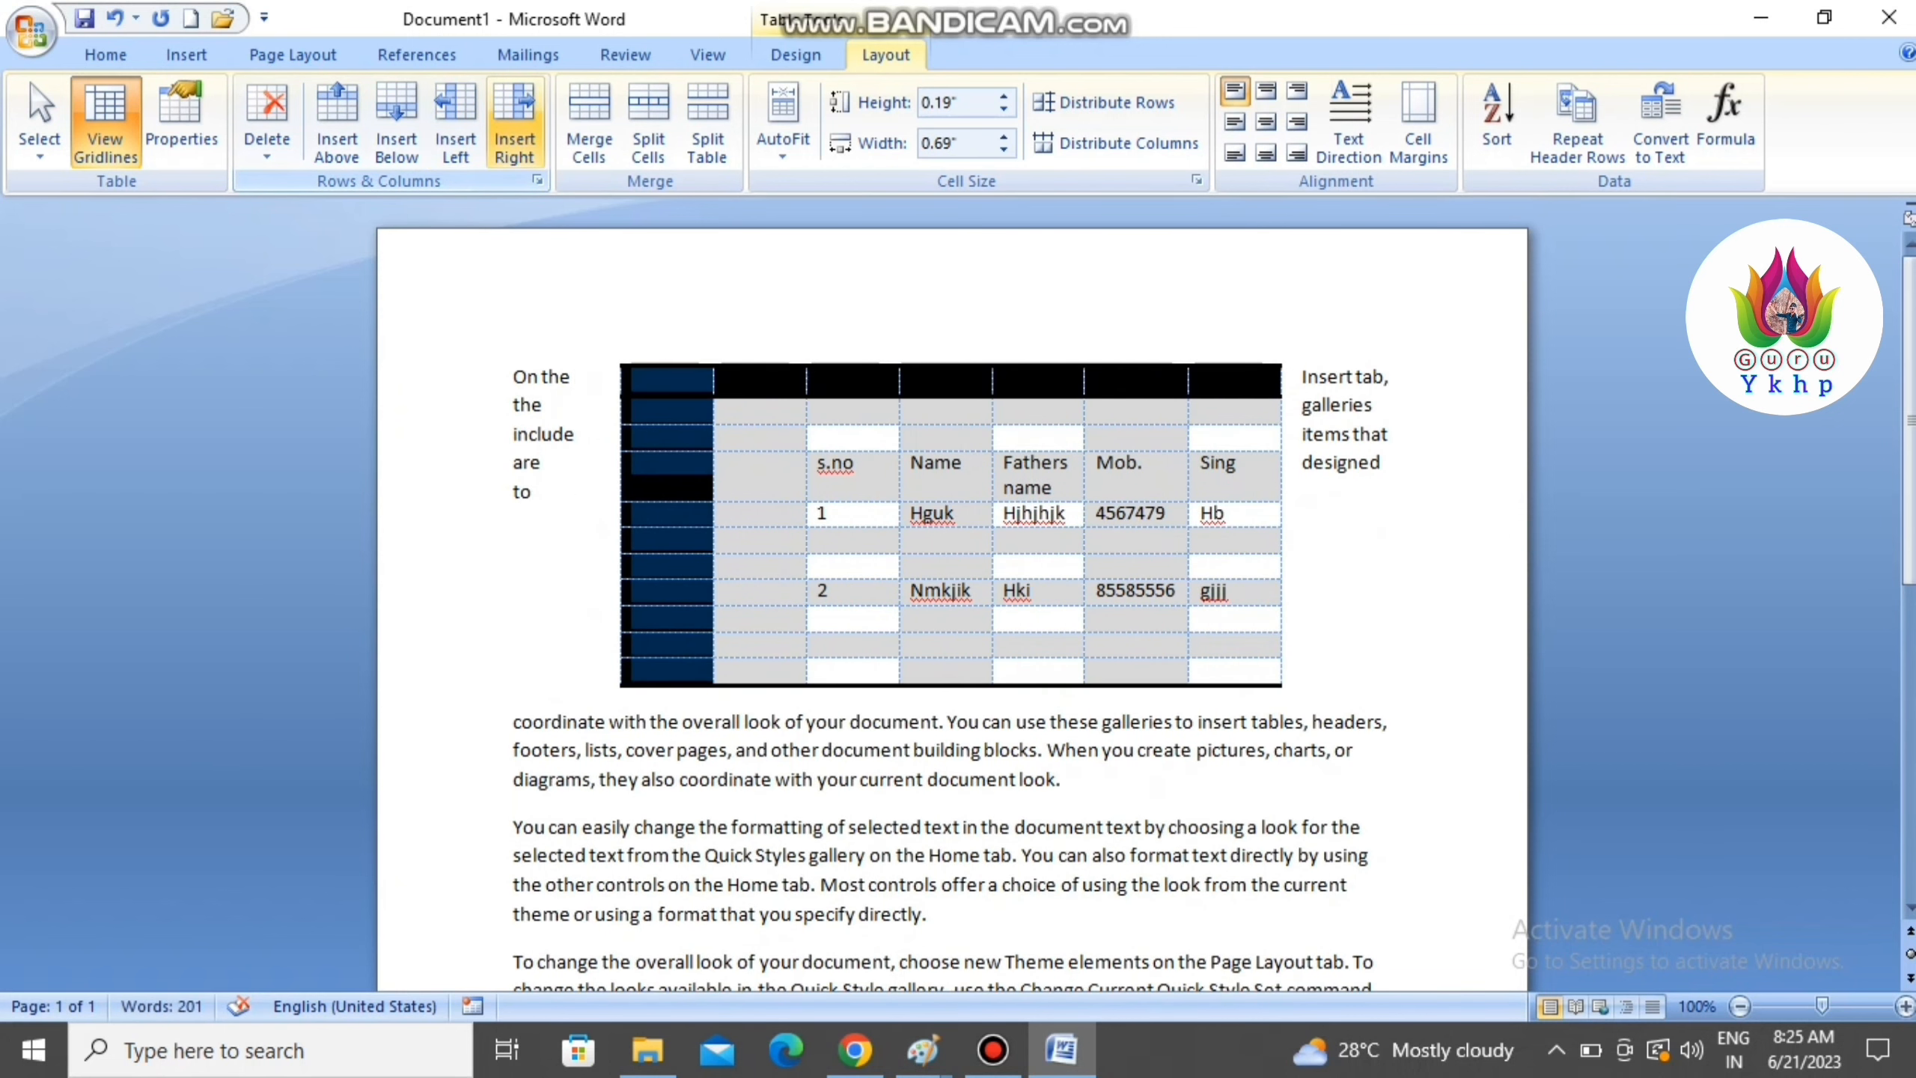
{"action": "left_click", "coordinate": [1234, 366]}
{"action": "left_click", "coordinate": [514, 124]}
{"action": "left_click", "coordinate": [513, 125]}
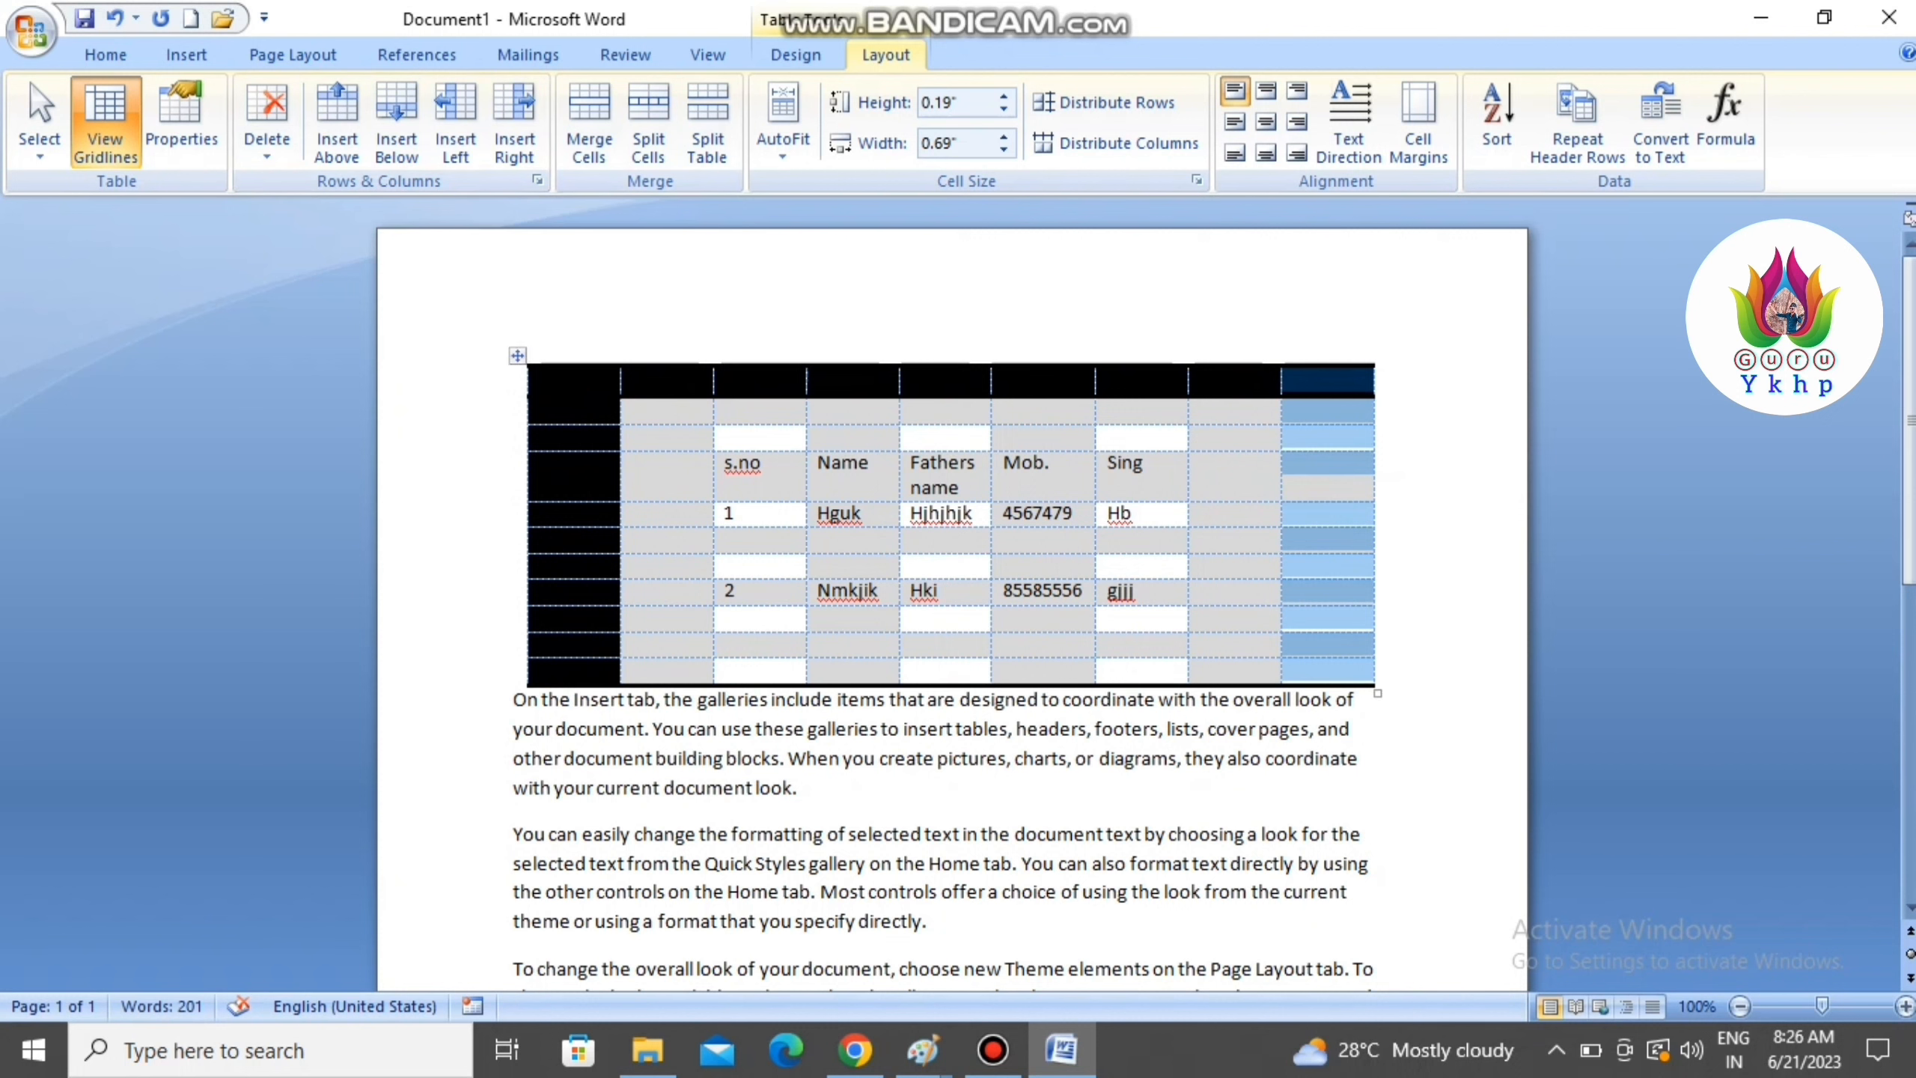
- Merge all the filled cells, from the s.no header to the last Sing entry, into one cell
{"action": "left_click_drag", "start_coordinate": [743, 463], "coordinate": [1139, 590]}
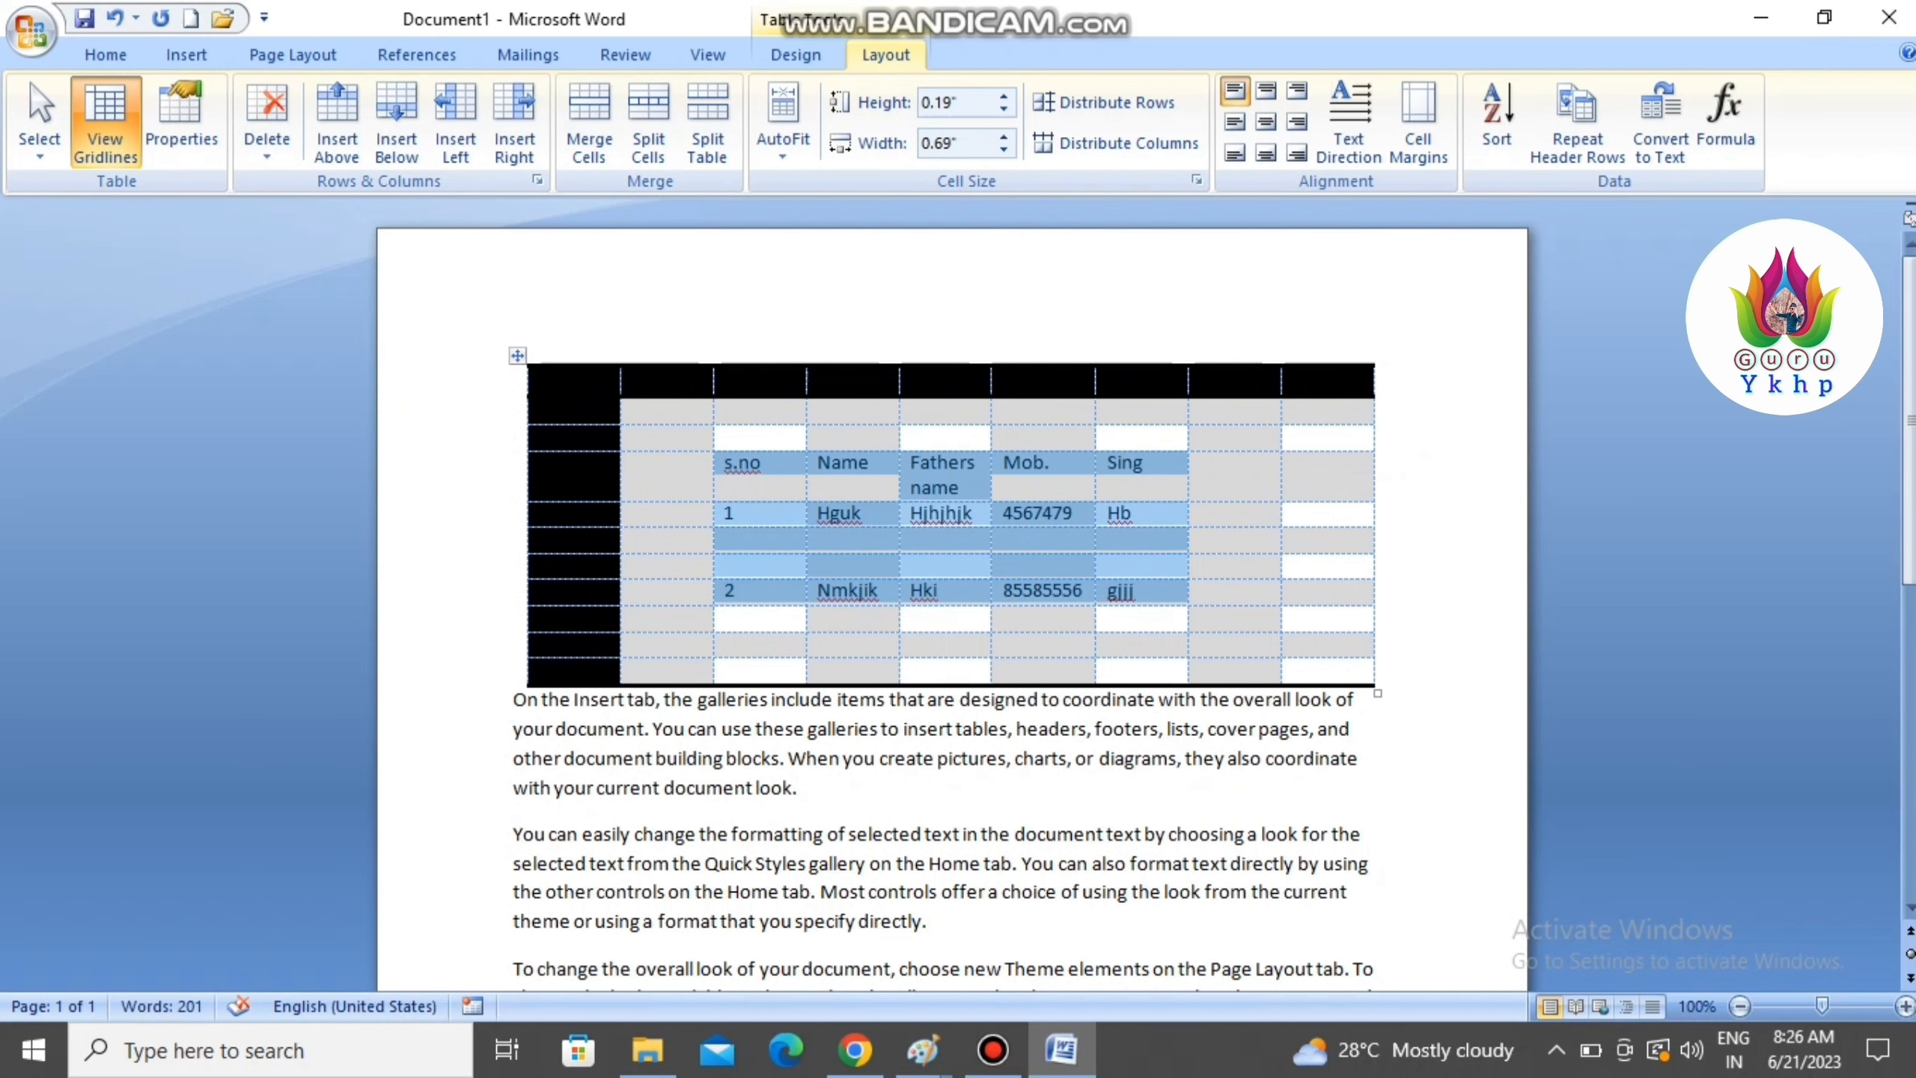
{"action": "left_click", "coordinate": [589, 120]}
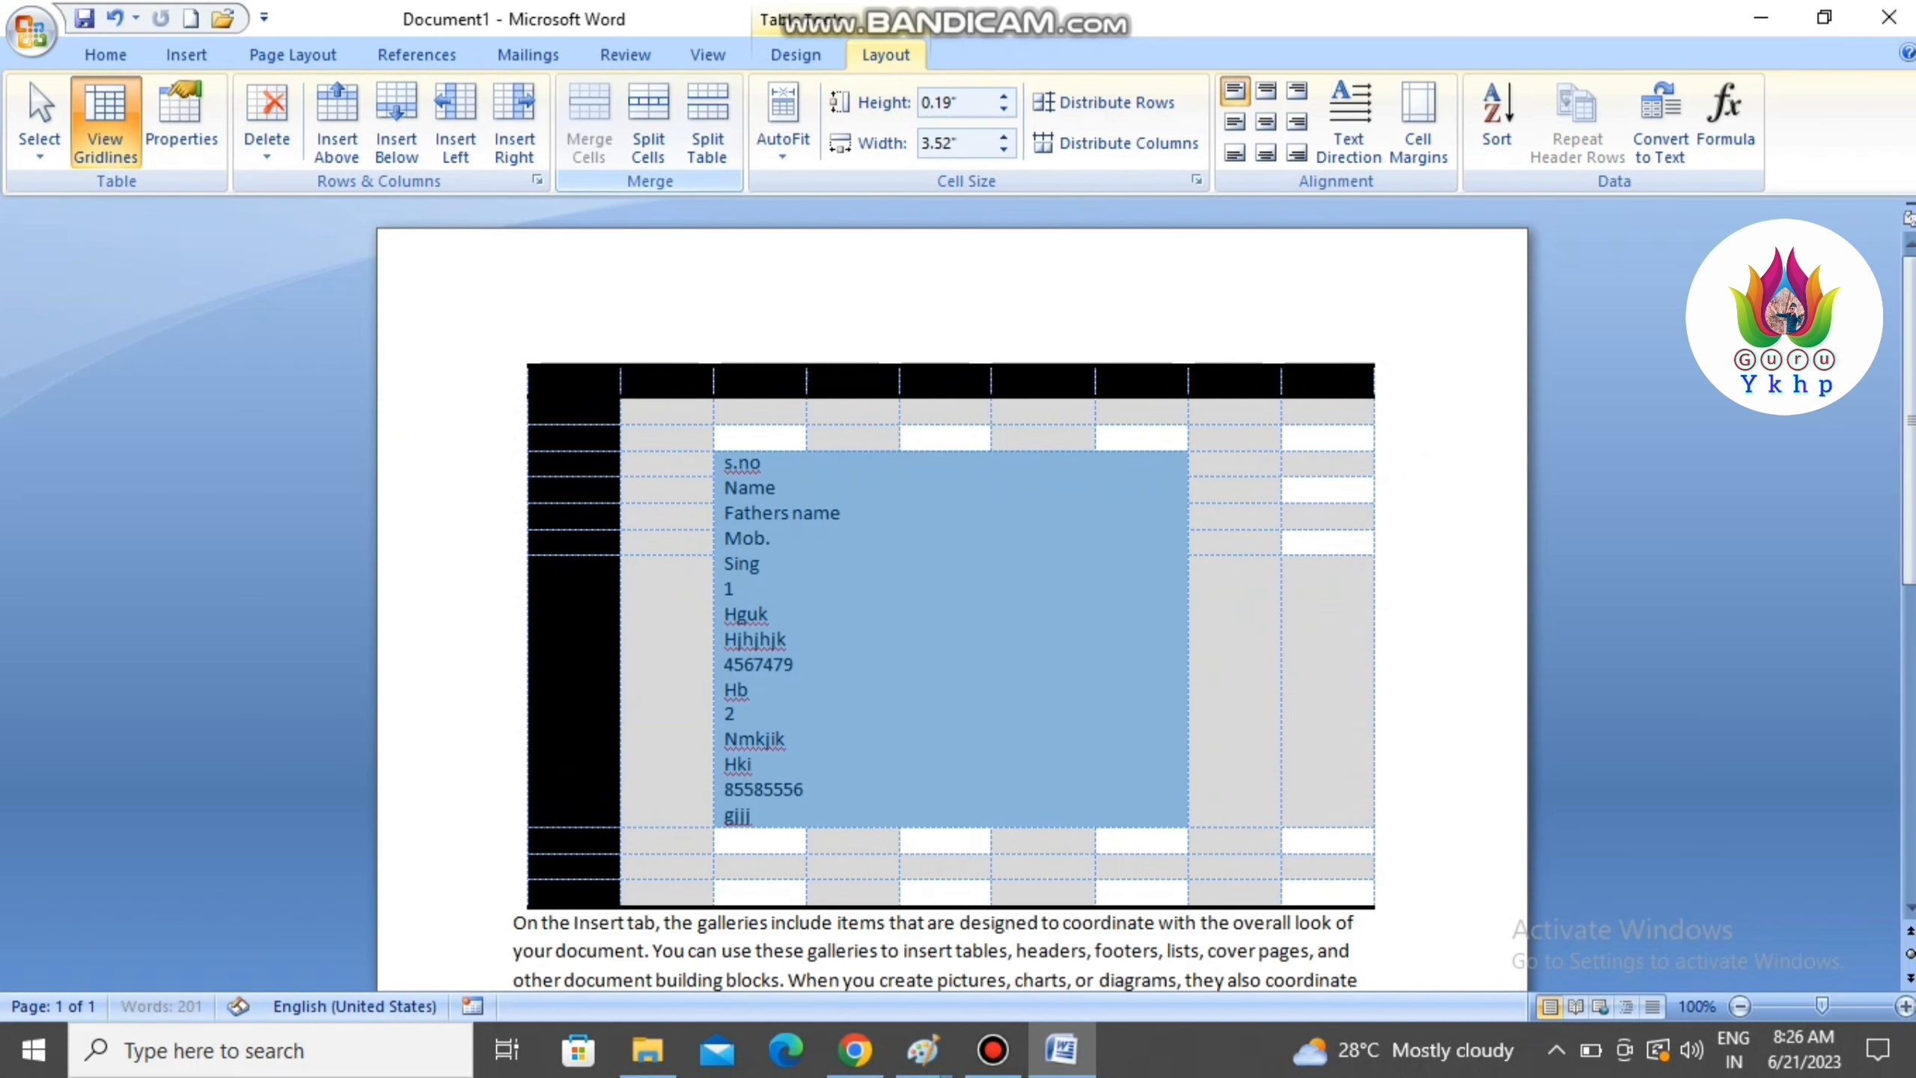
{"action": "scroll", "coordinate": [951, 604], "scroll_direction": "down", "scroll_amount": 5}
- Undo the cell merge and the earlier table changes back to the original five-column, three-row table
{"action": "key", "text": "ctrl+z"}
{"action": "key", "text": "ctrl+z"}
{"action": "key", "text": "ctrl+z"}
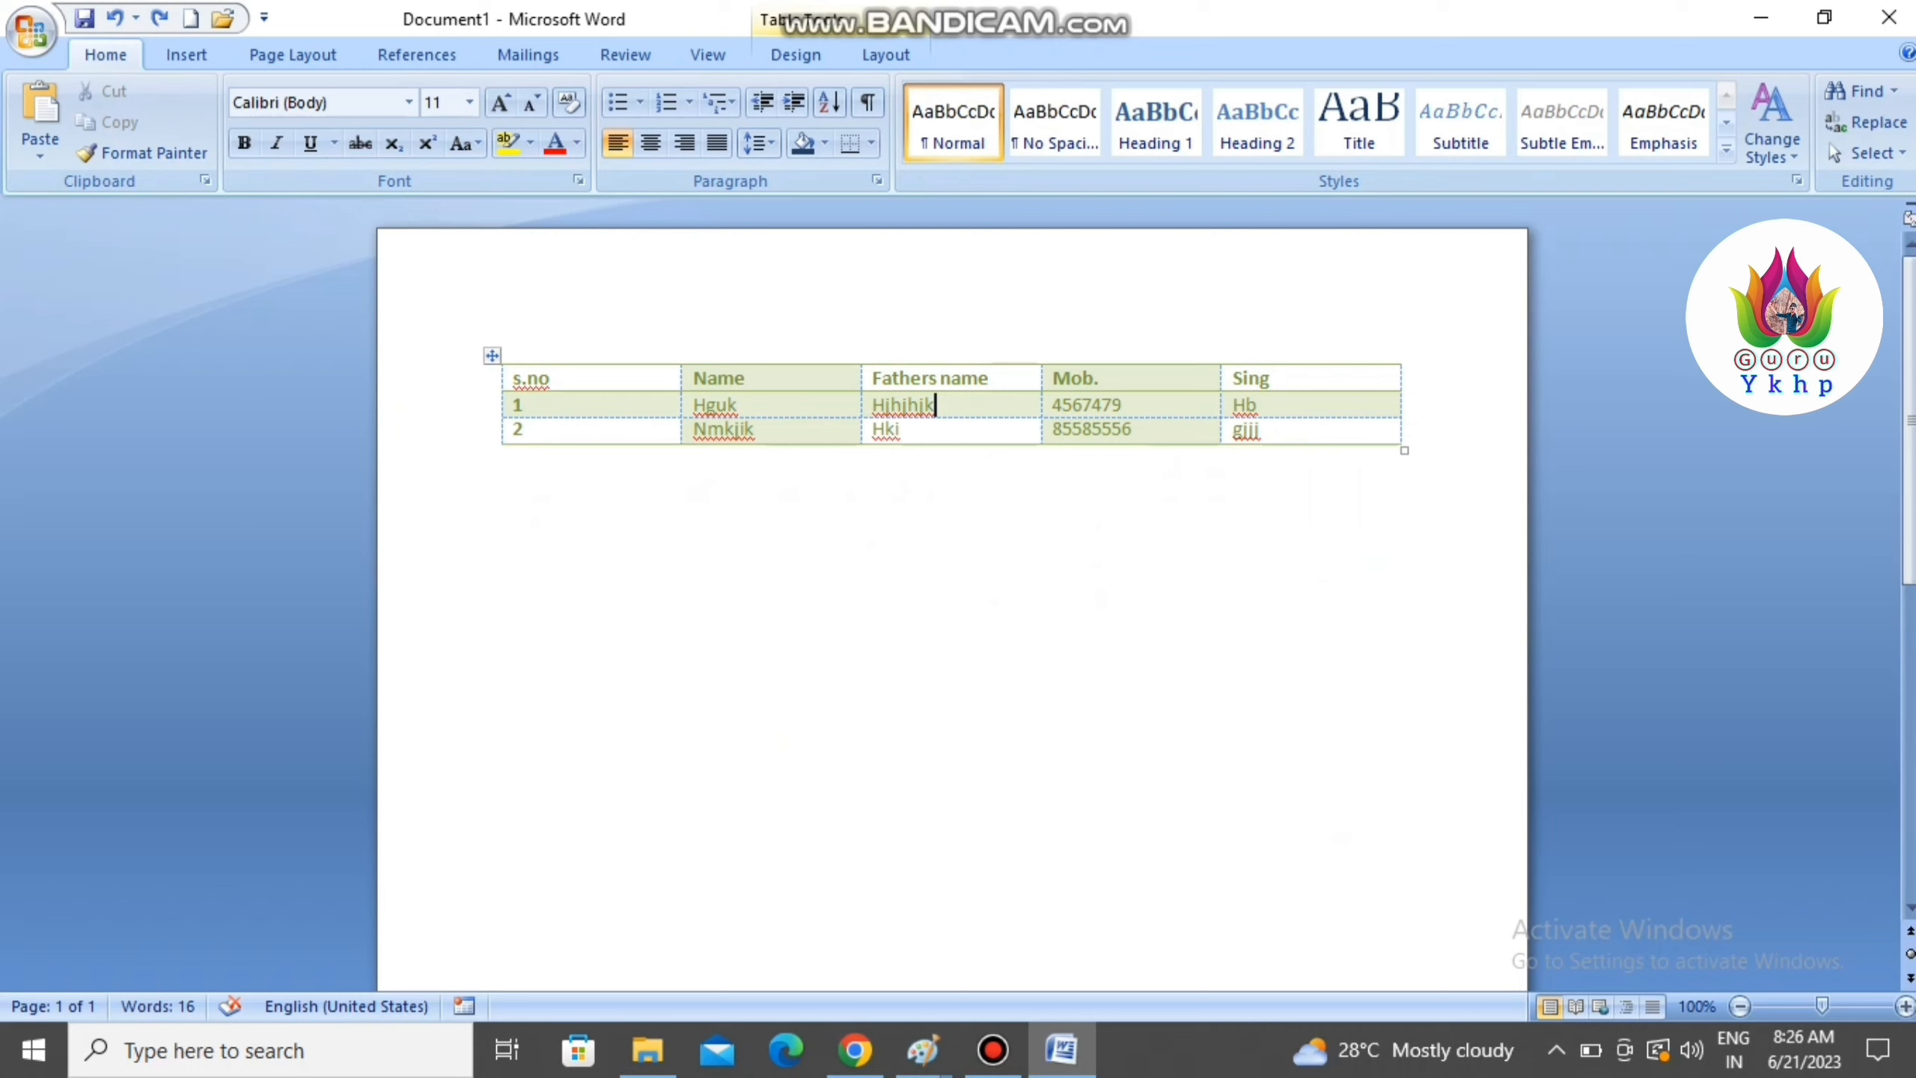
- Merge the two data cells under the Fathers name header into one cell
{"action": "left_click_drag", "start_coordinate": [928, 405], "coordinate": [725, 405]}
{"action": "left_click", "coordinate": [929, 405]}
{"action": "left_click_drag", "start_coordinate": [928, 405], "coordinate": [929, 429]}
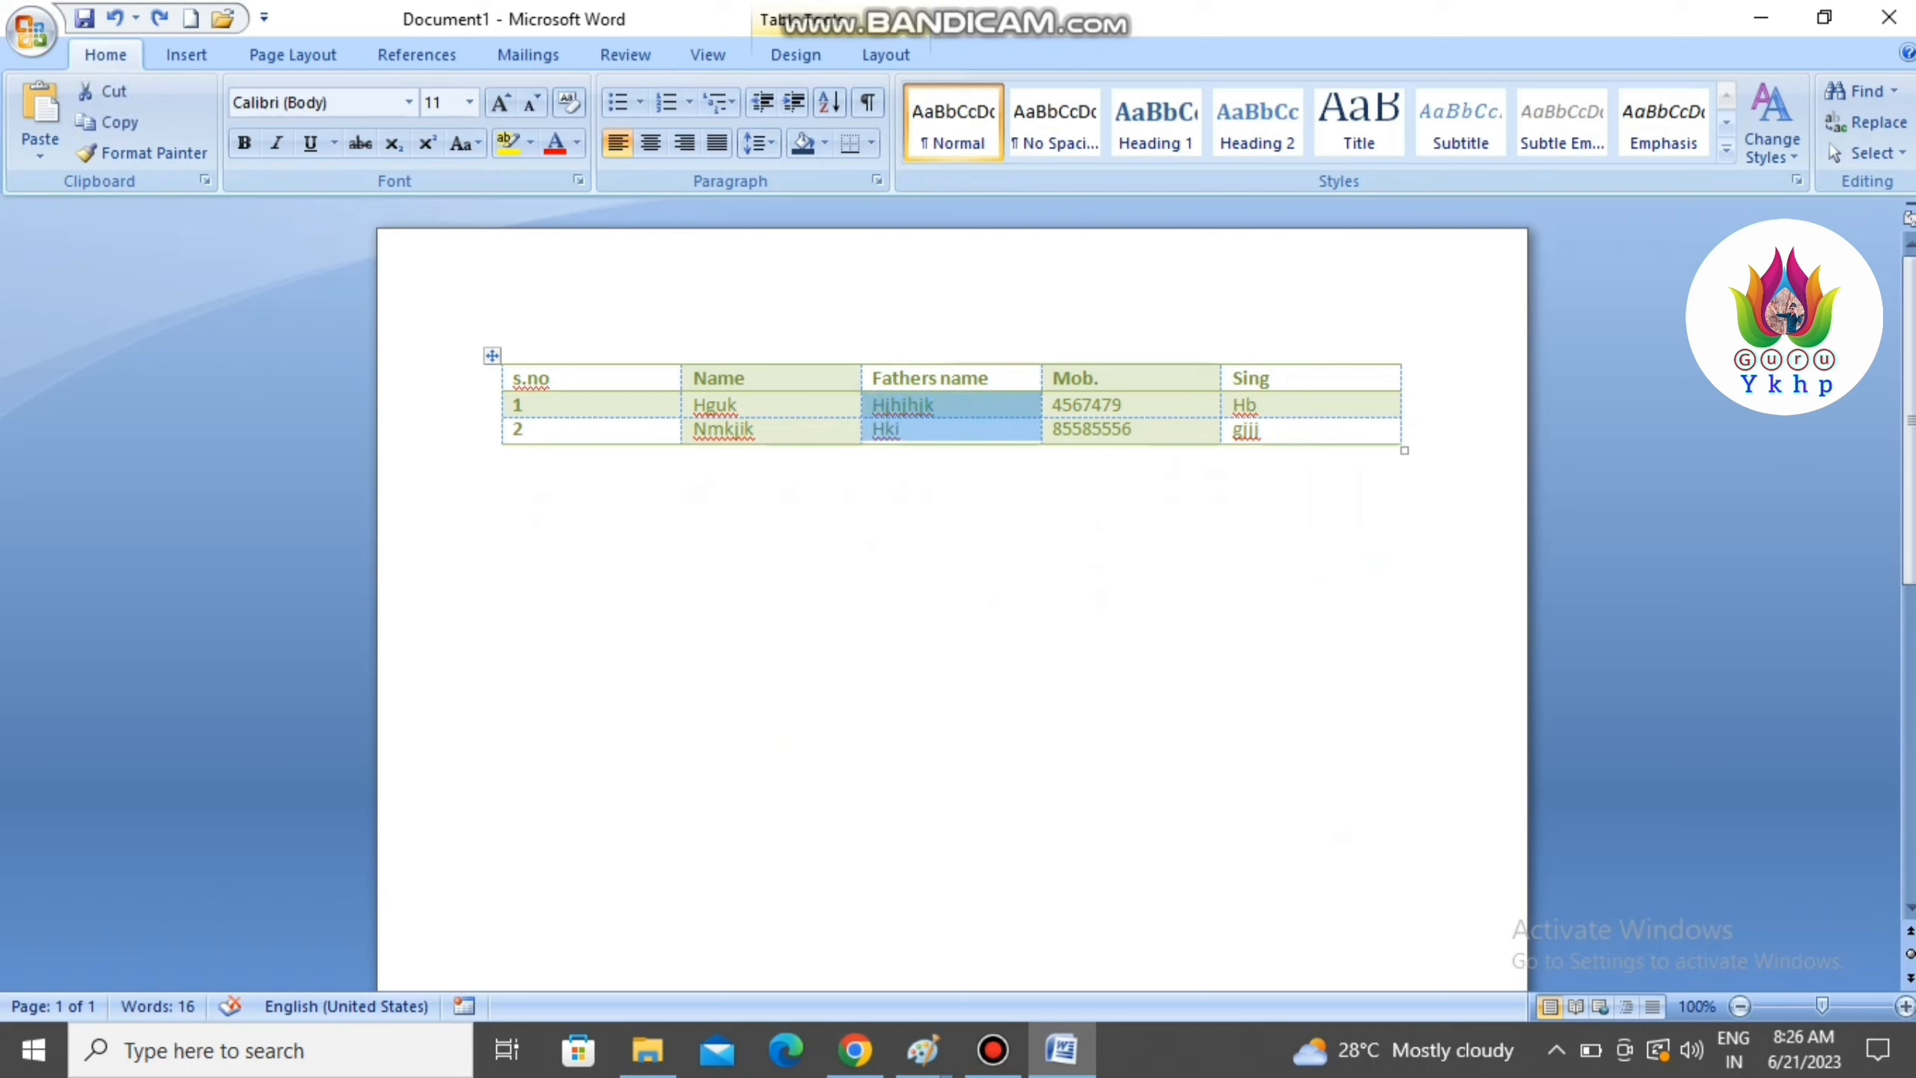
{"action": "left_click", "coordinate": [885, 55]}
{"action": "left_click", "coordinate": [589, 120]}
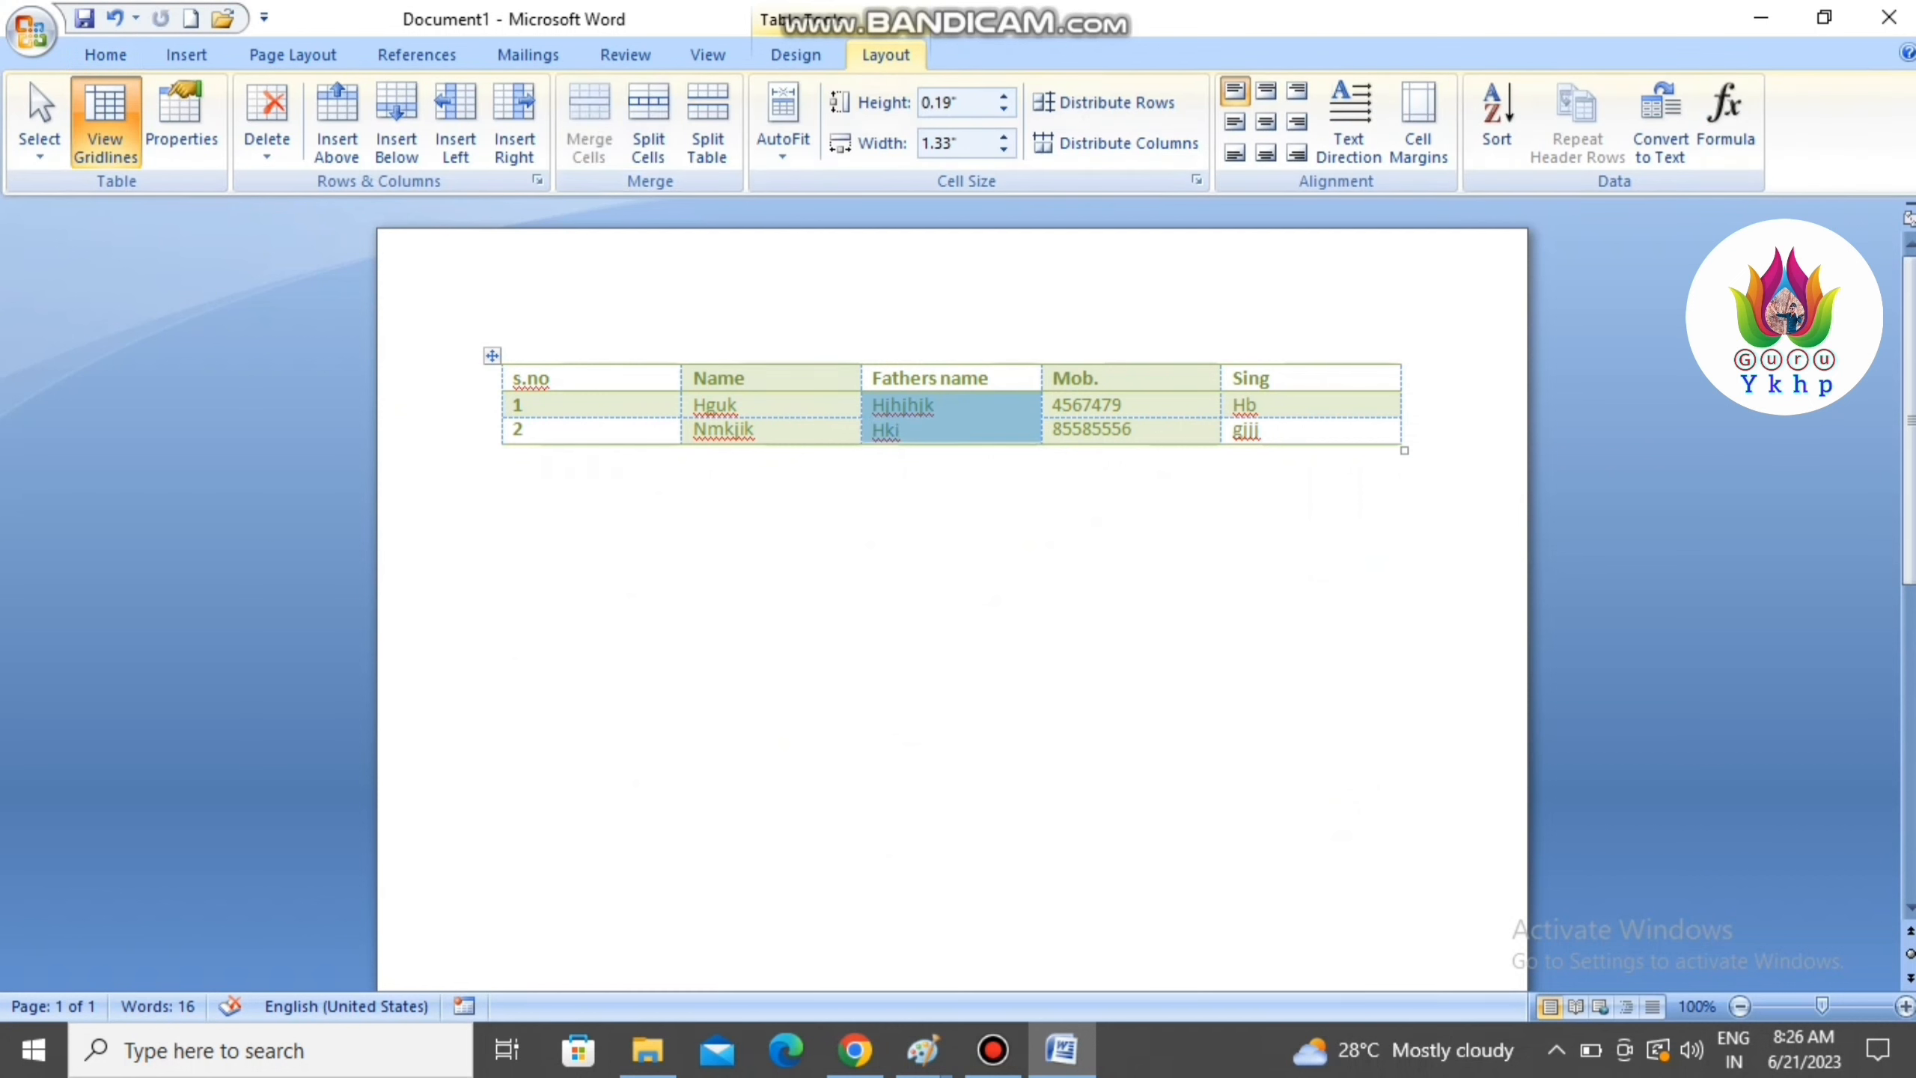
- Clear the merged cell's contents and split it into three columns and two rows
{"action": "key", "text": "Delete"}
{"action": "left_click", "coordinate": [648, 120]}
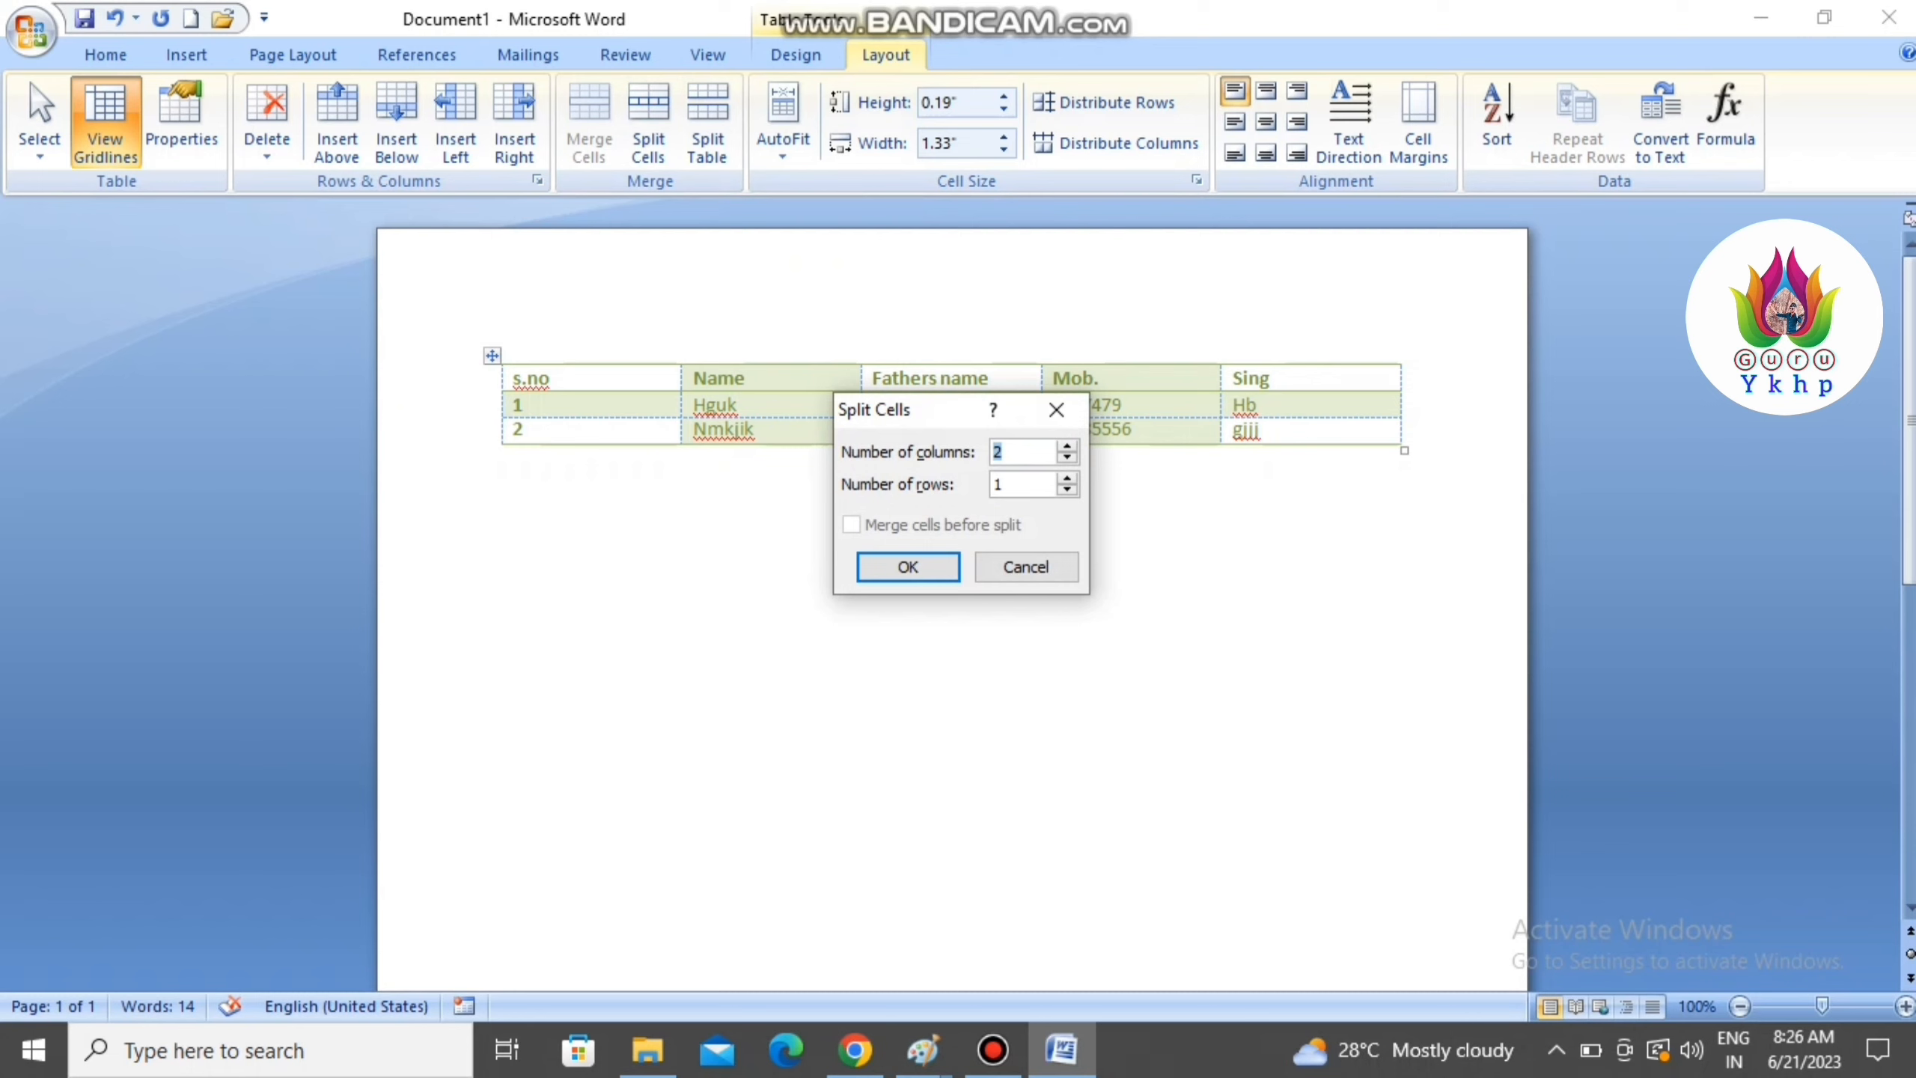
{"action": "key", "text": "Return"}
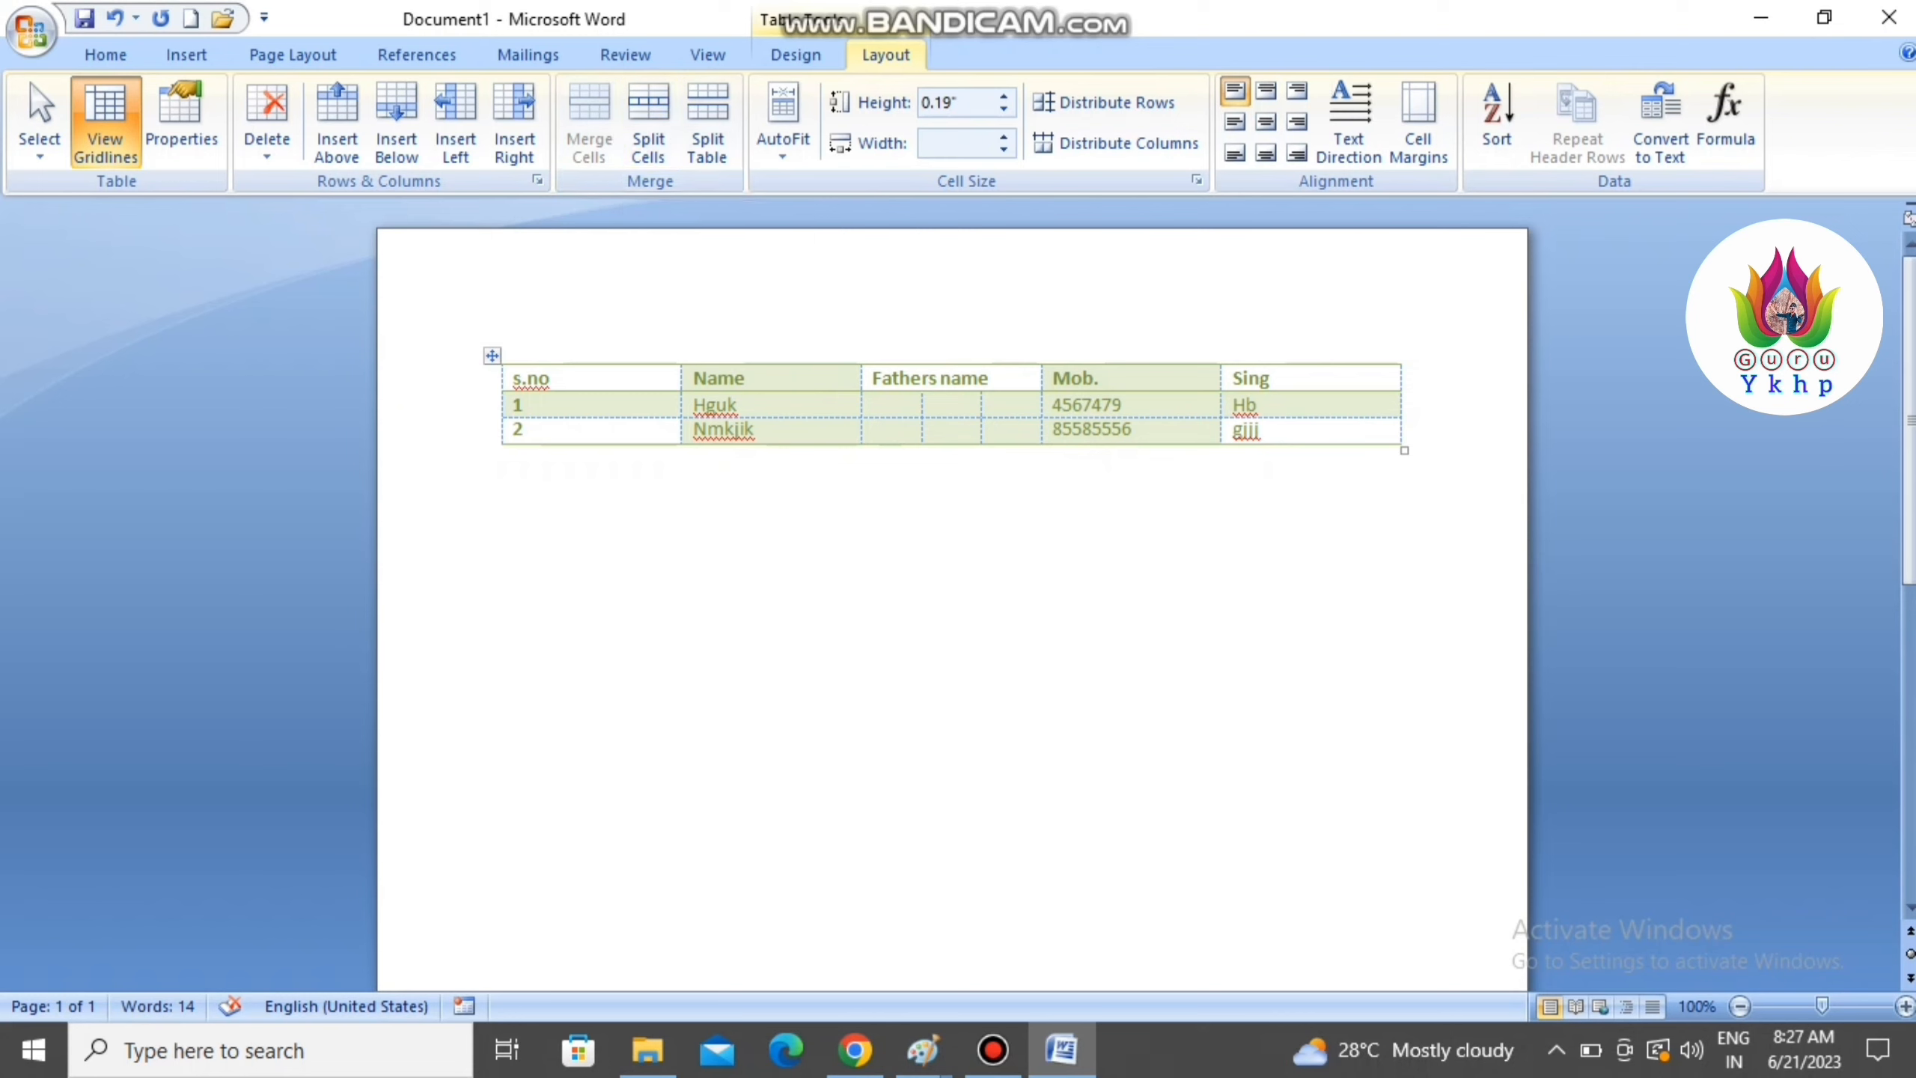
- Apply AutoFit Contents to the table so its columns match their text
{"action": "left_click", "coordinate": [1405, 406]}
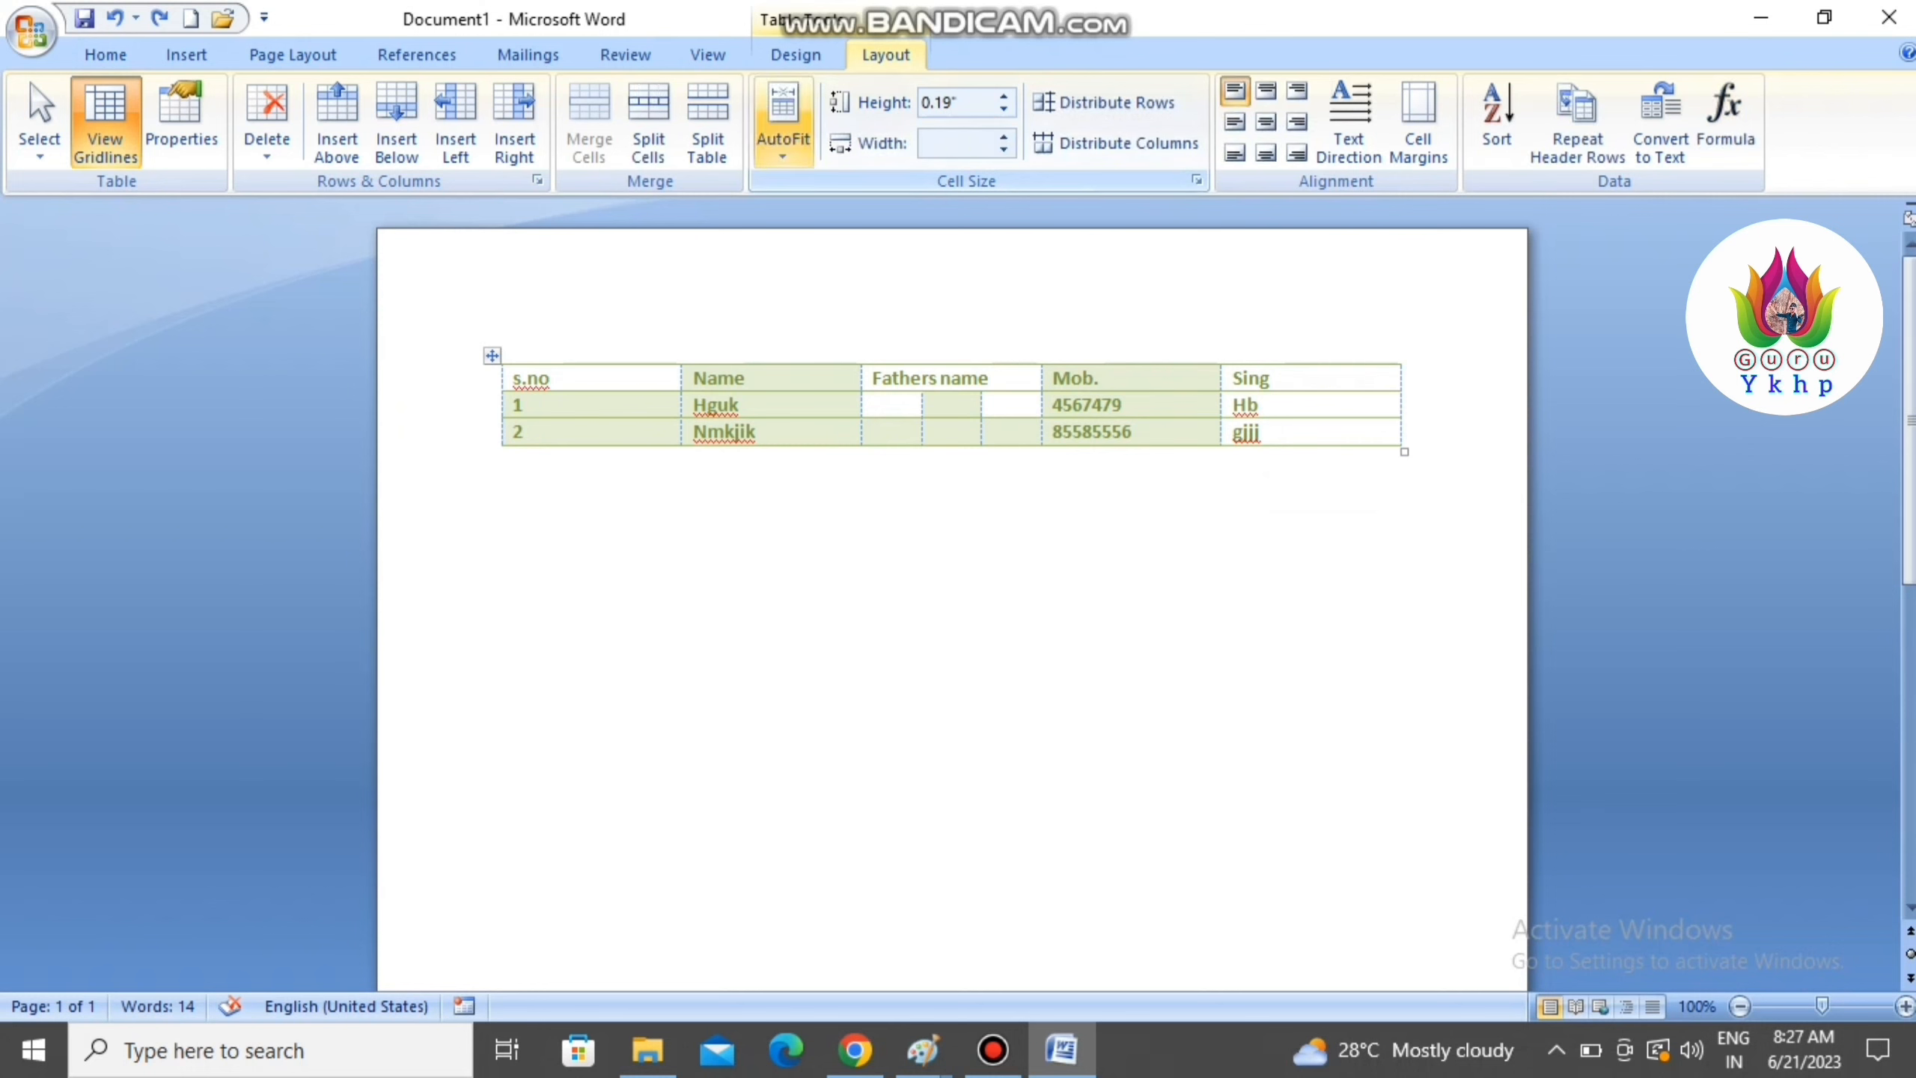
{"action": "left_click", "coordinate": [783, 120]}
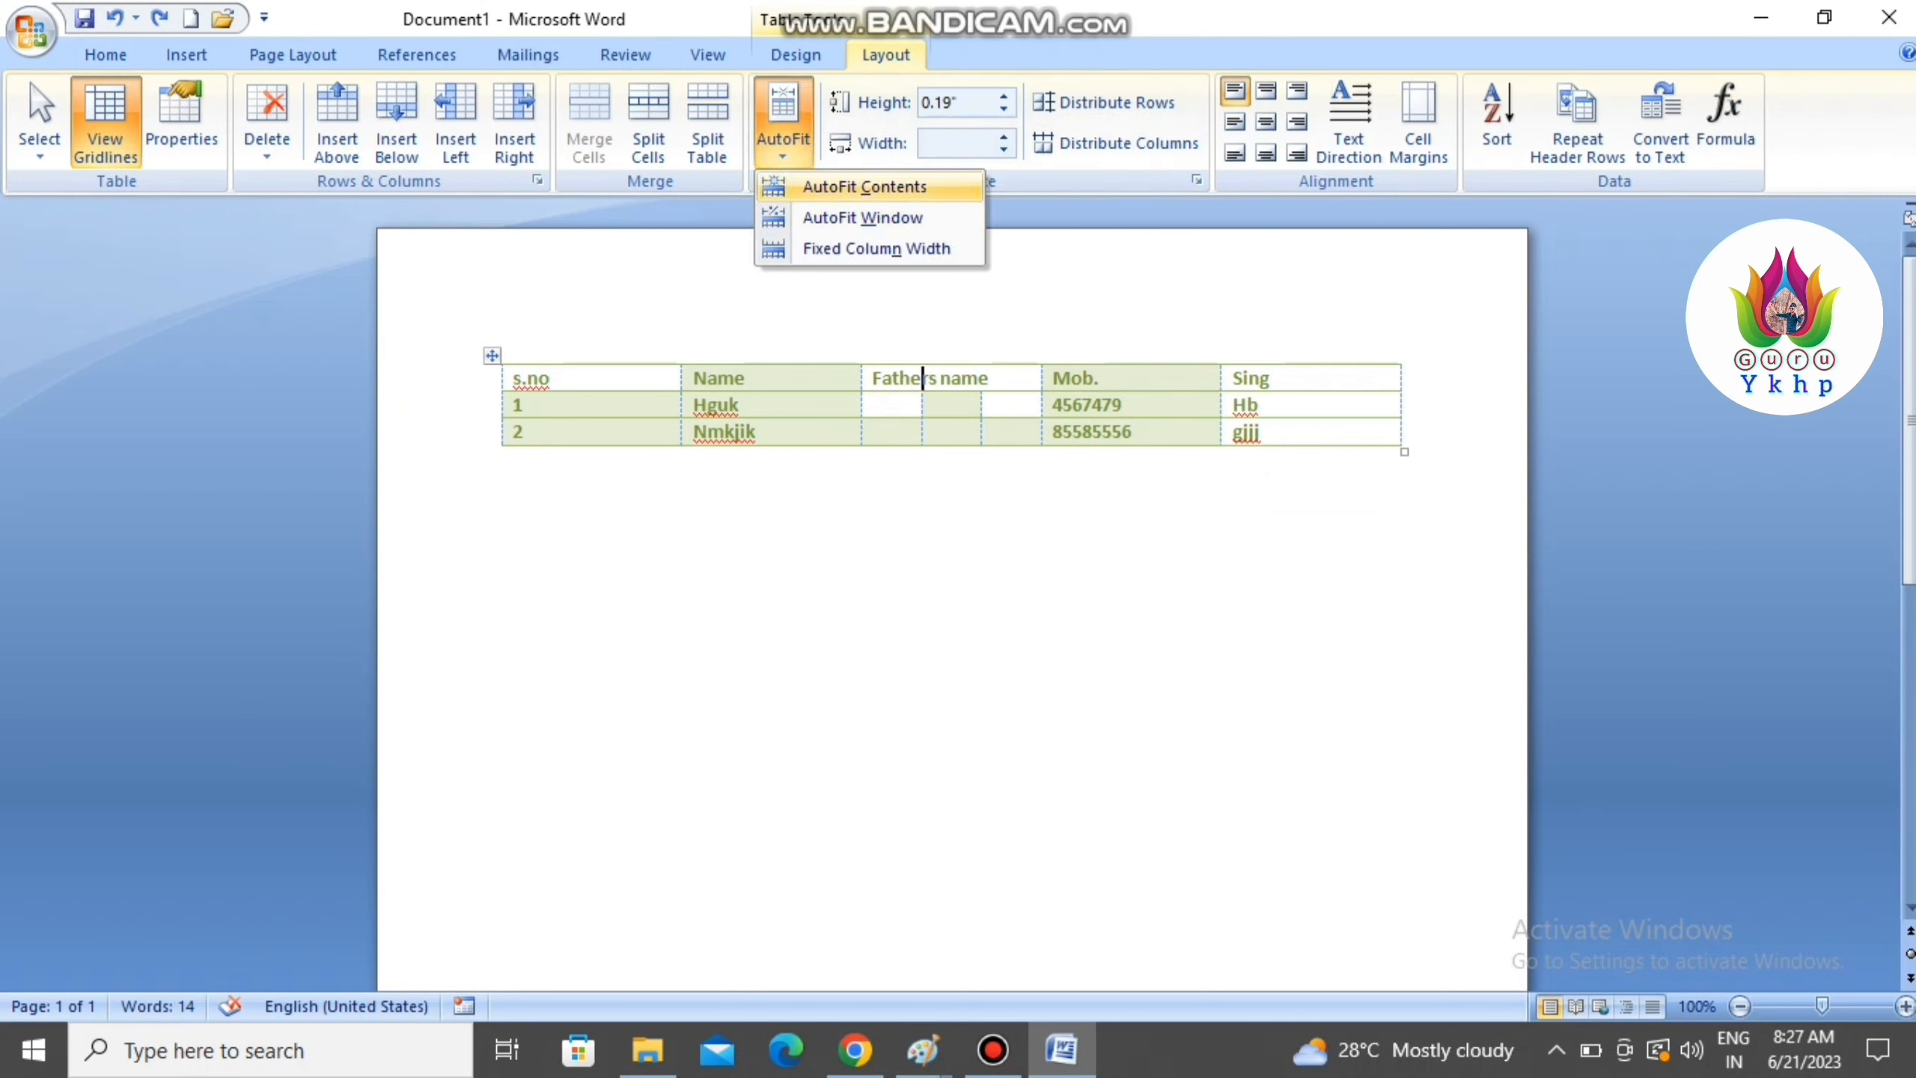
{"action": "left_click", "coordinate": [865, 187]}
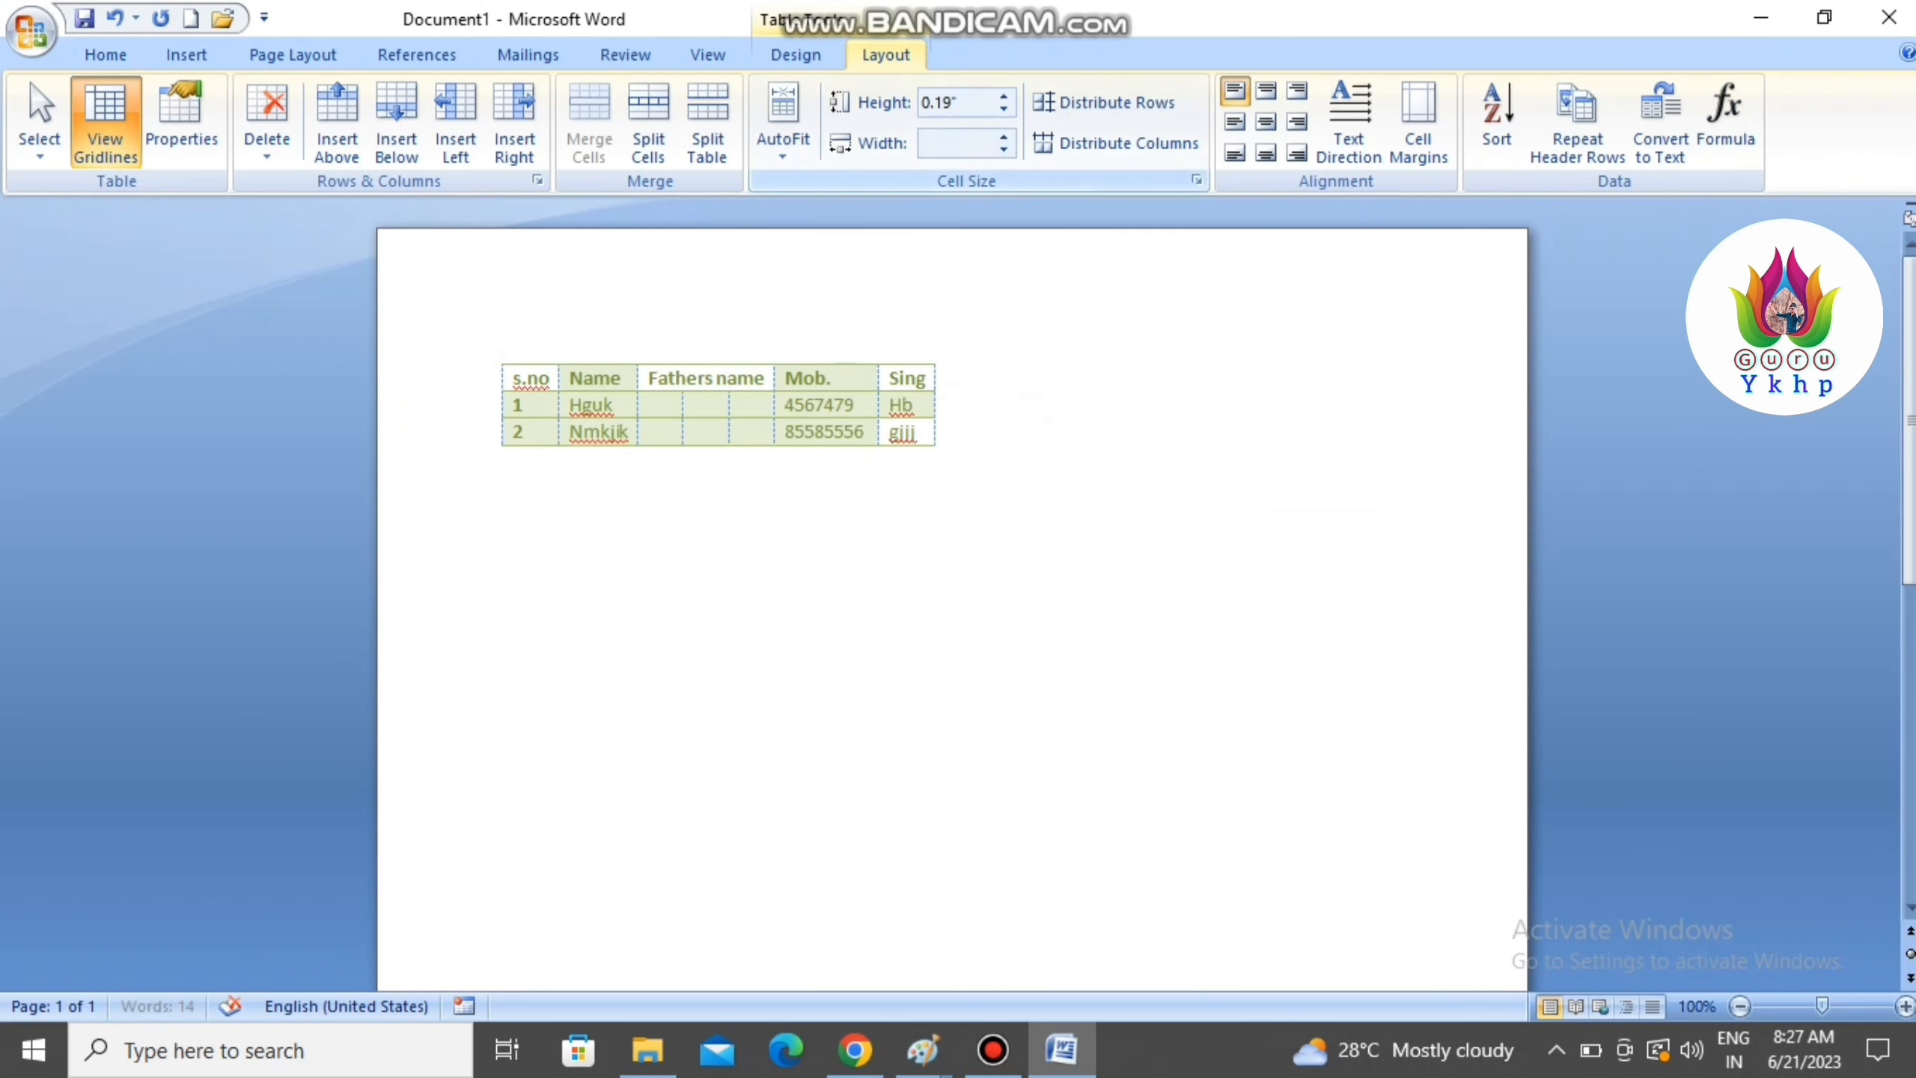